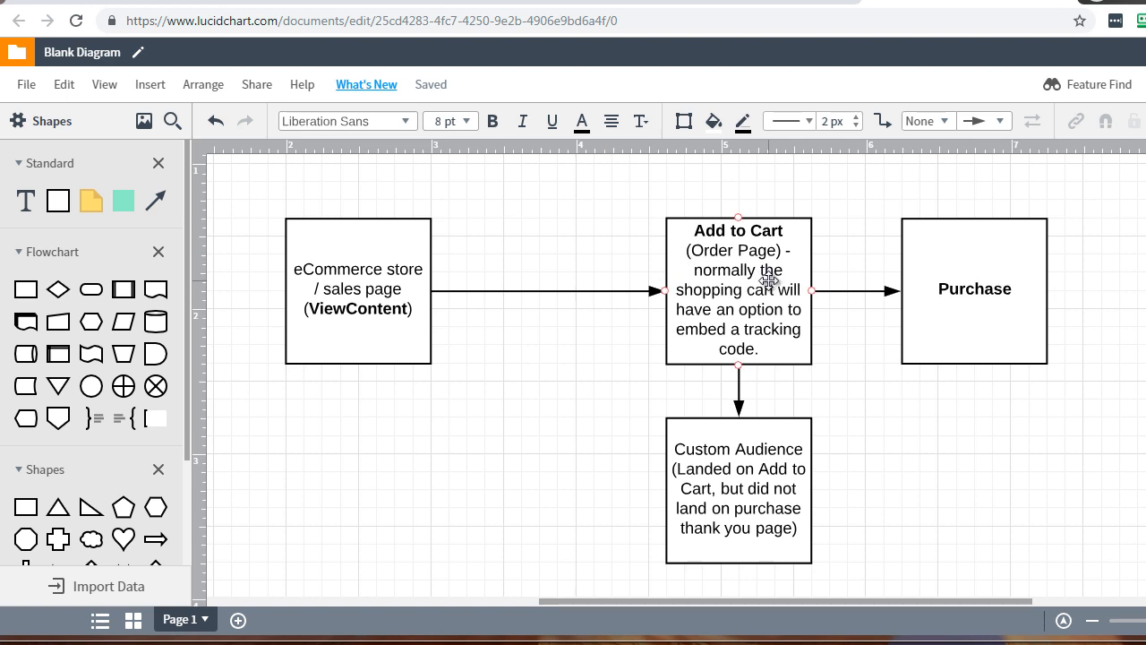
pyautogui.click(735, 486)
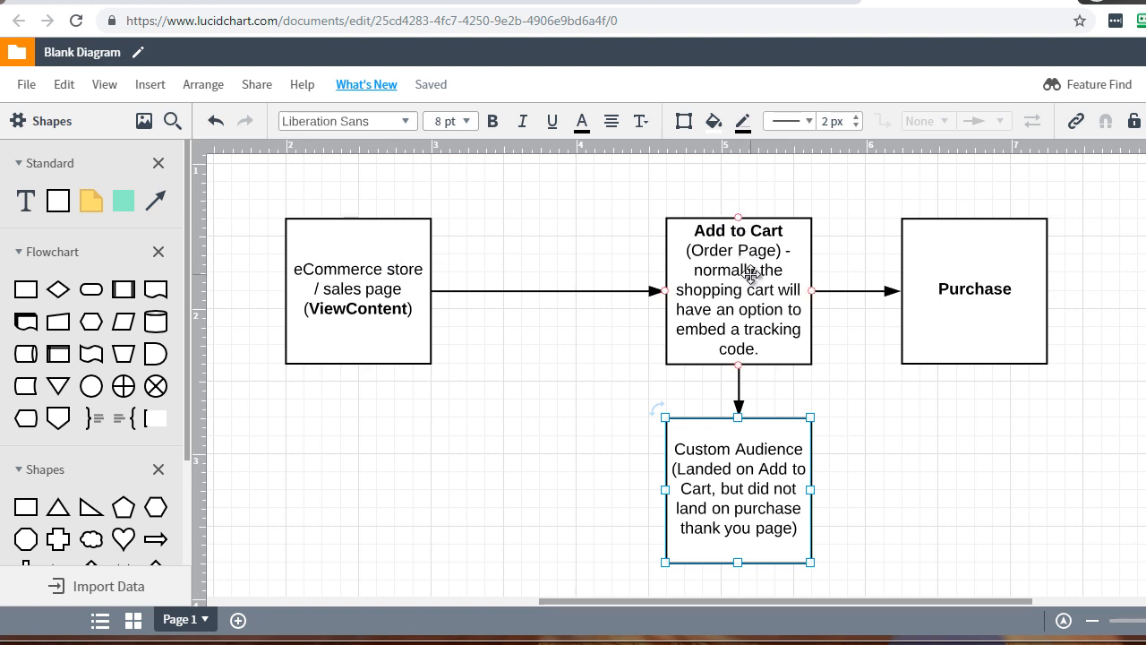
pyautogui.click(1028, 280)
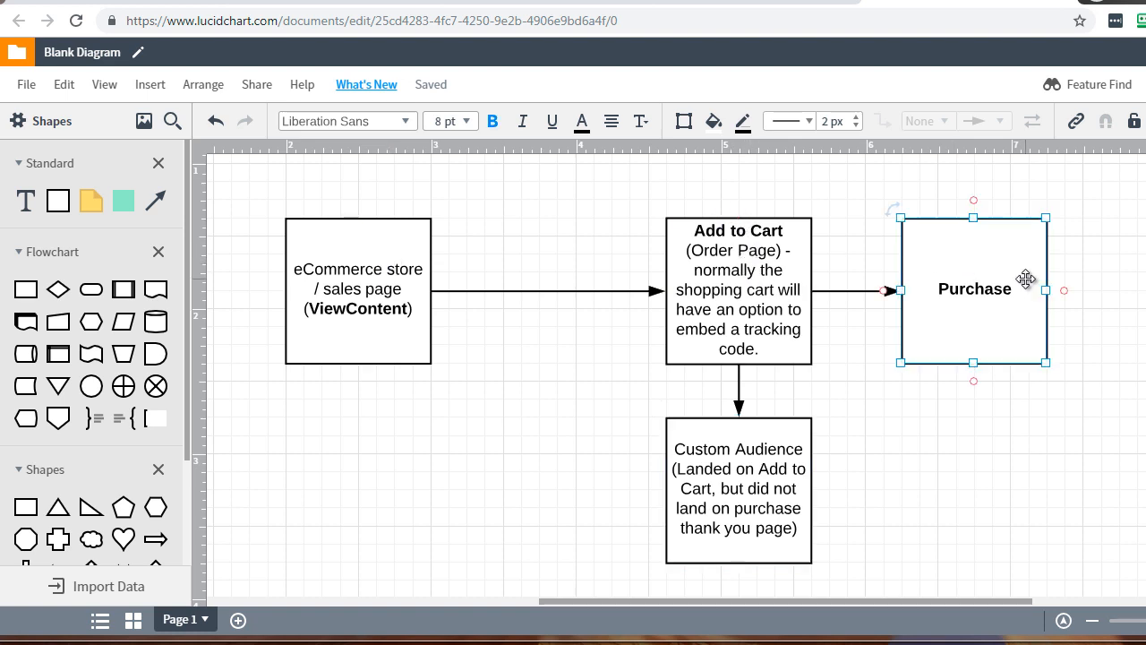
pyautogui.click(1026, 394)
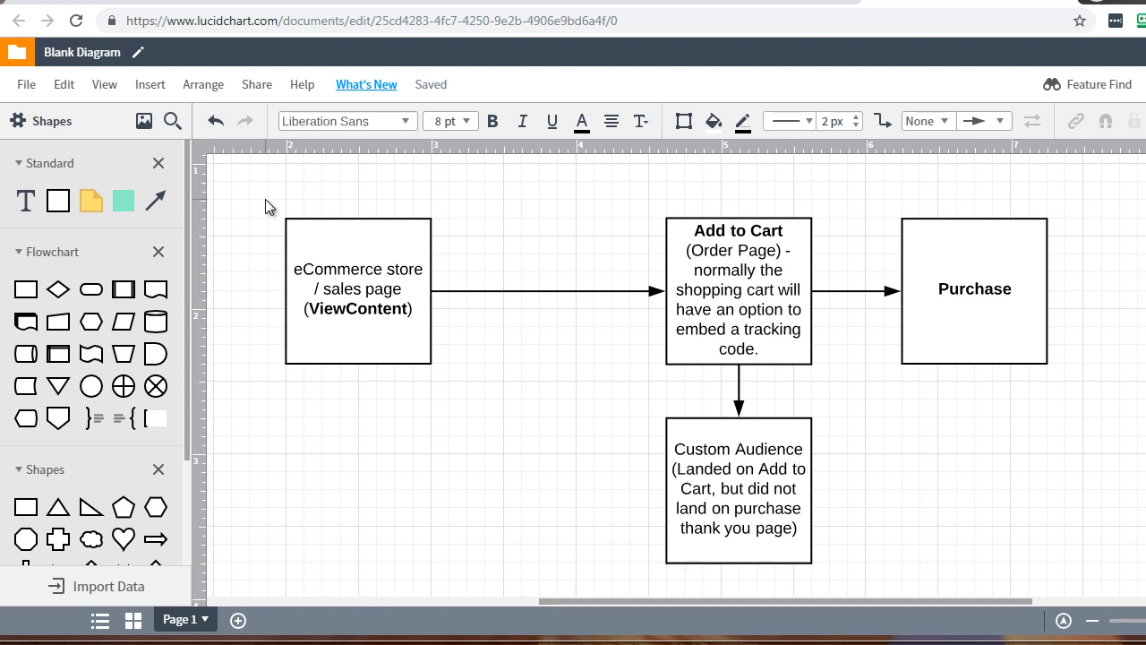
pyautogui.click(366, 265)
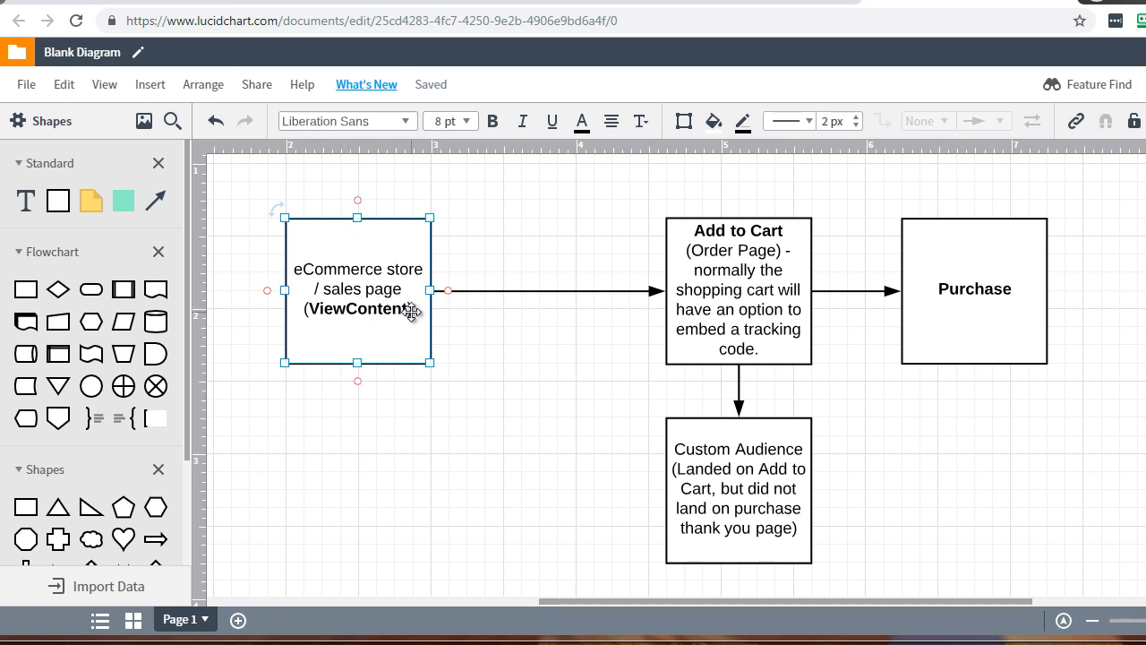
pyautogui.click(479, 255)
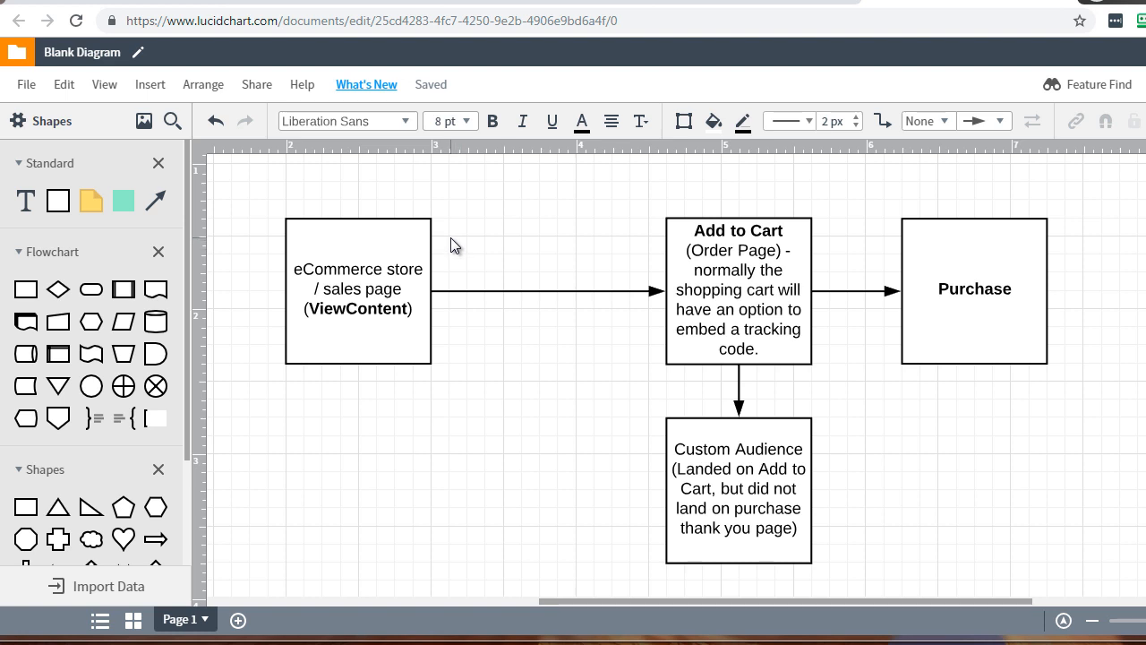
pyautogui.click(356, 269)
# - Switch to Notepad, move its window aside, and highlight the ViewContent pixel code block for review
pyautogui.click(634, 643)
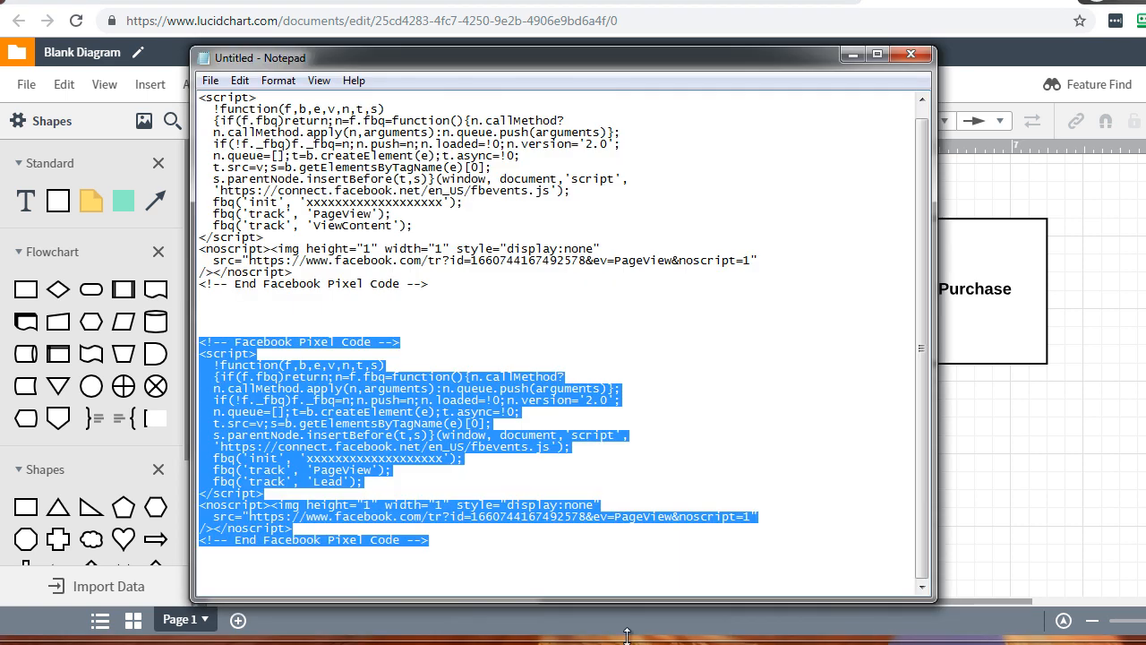
pyautogui.moveTo(446, 59); pyautogui.dragTo(634, 23)
pyautogui.click(544, 242)
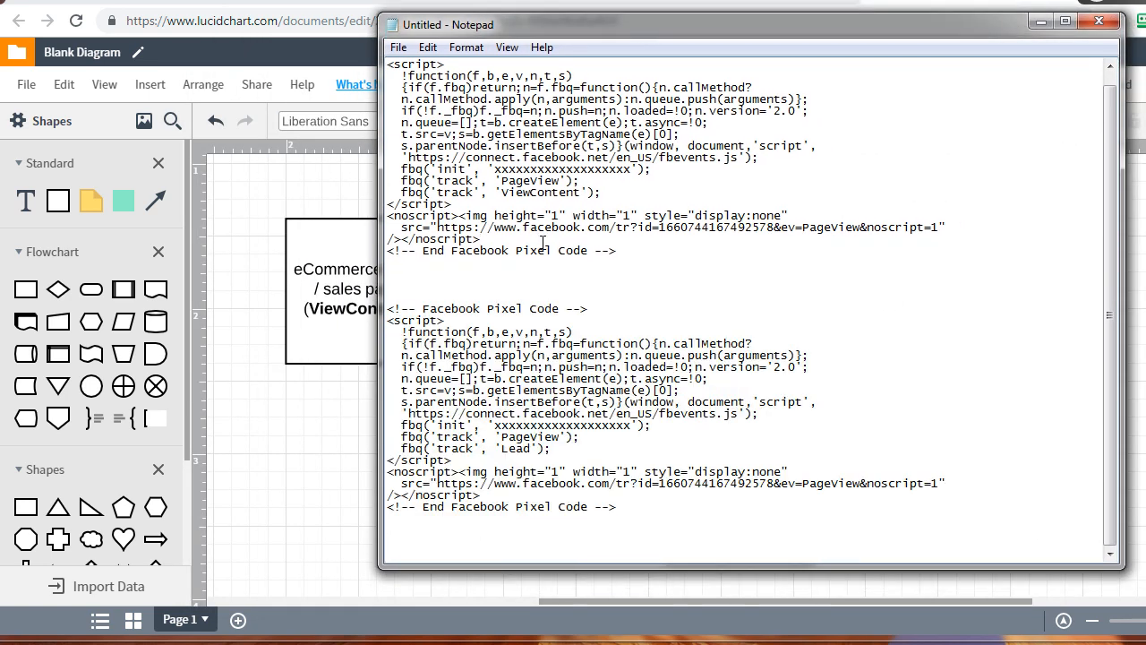
pyautogui.moveTo(625, 249); pyautogui.dragTo(408, 62)
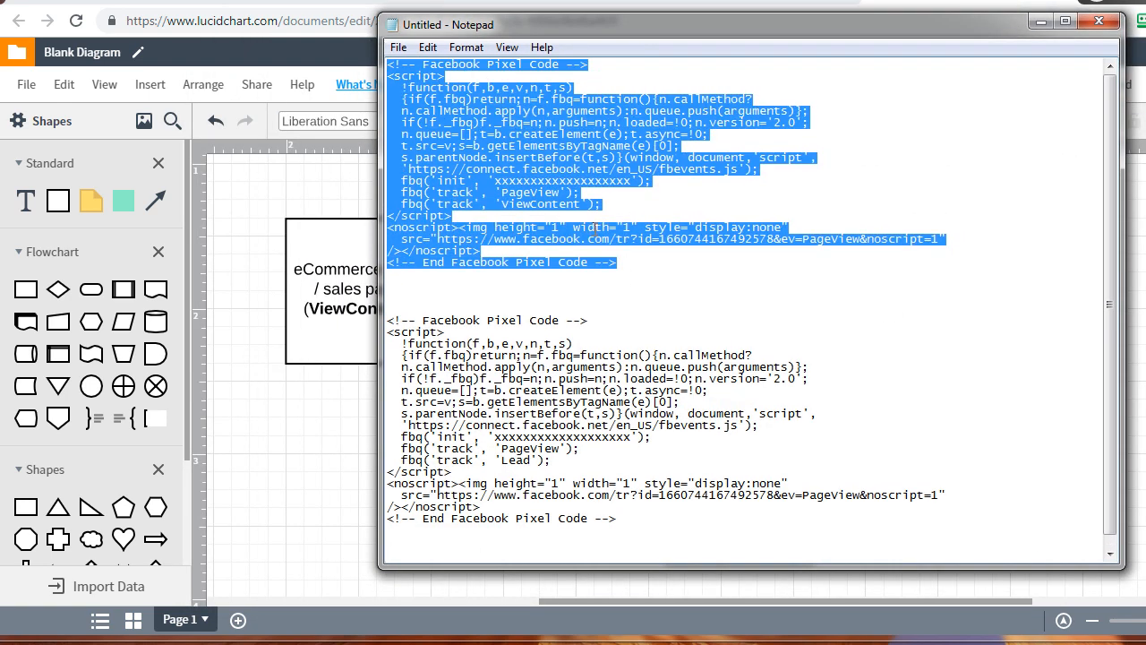
pyautogui.click(410, 320)
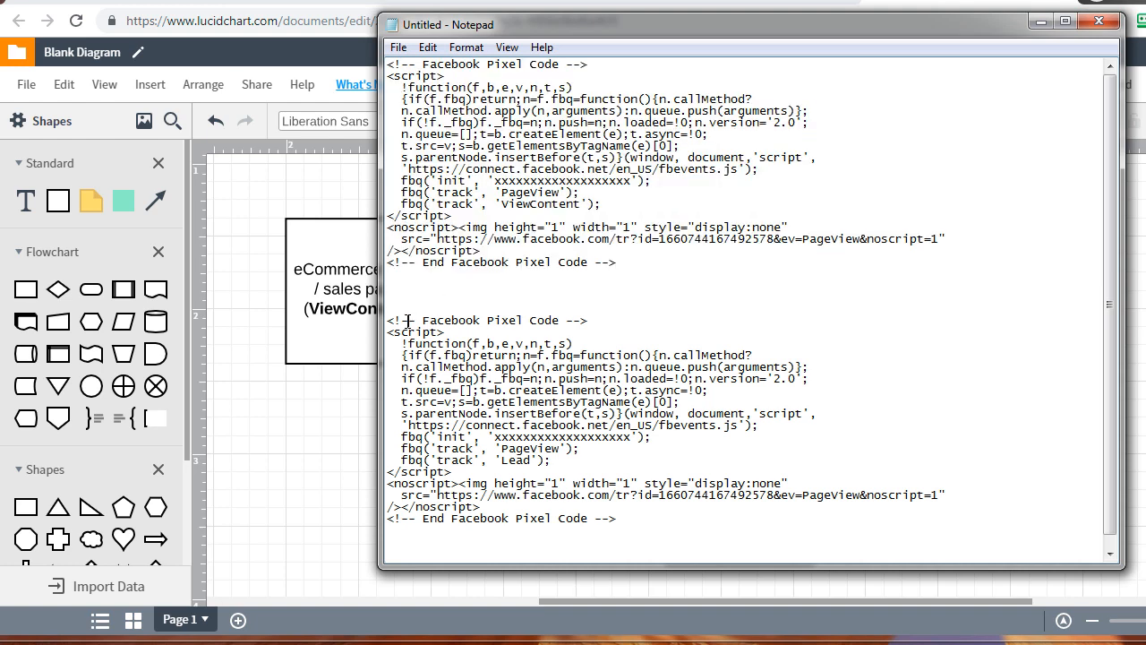
# - Replace the Lead event in the second Facebook pixel code block with AddToCart
pyautogui.scroll(-1, 410, 320)
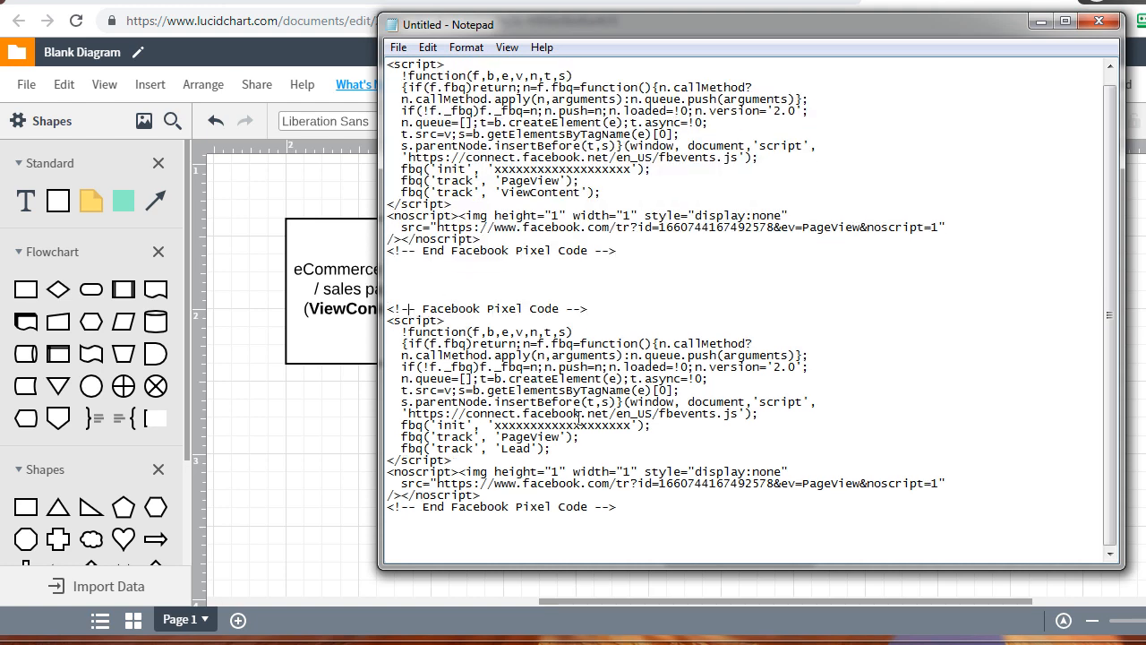
pyautogui.moveTo(531, 448); pyautogui.dragTo(502, 448)
pyautogui.write('AddToCart')
pyautogui.moveTo(586, 448); pyautogui.dragTo(380, 447)
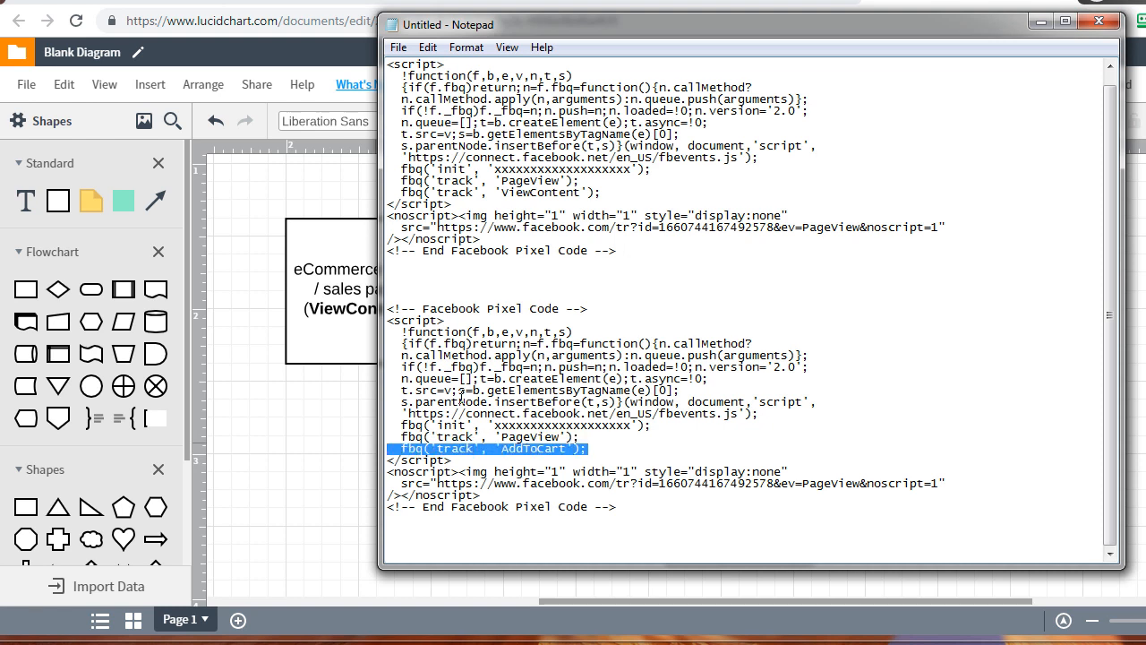
# - Copy the whole AddToCart pixel code block and paste a duplicate below it
pyautogui.moveTo(636, 509); pyautogui.dragTo(359, 306)
pyautogui.hotkey('ctrl', 'c')
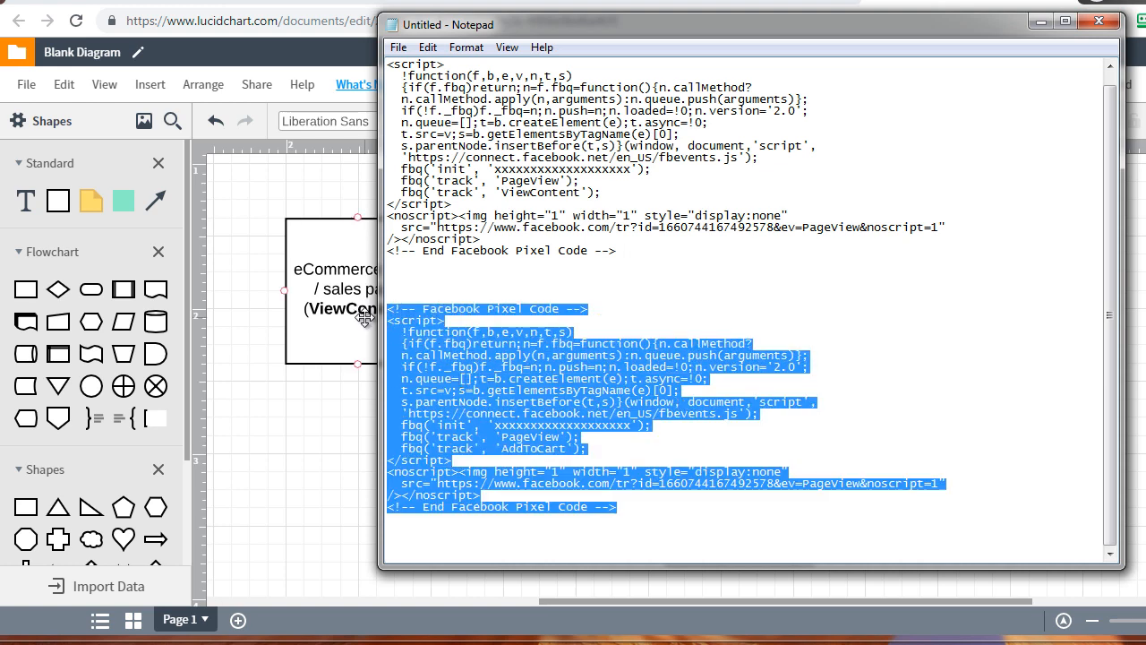
pyautogui.click(463, 549)
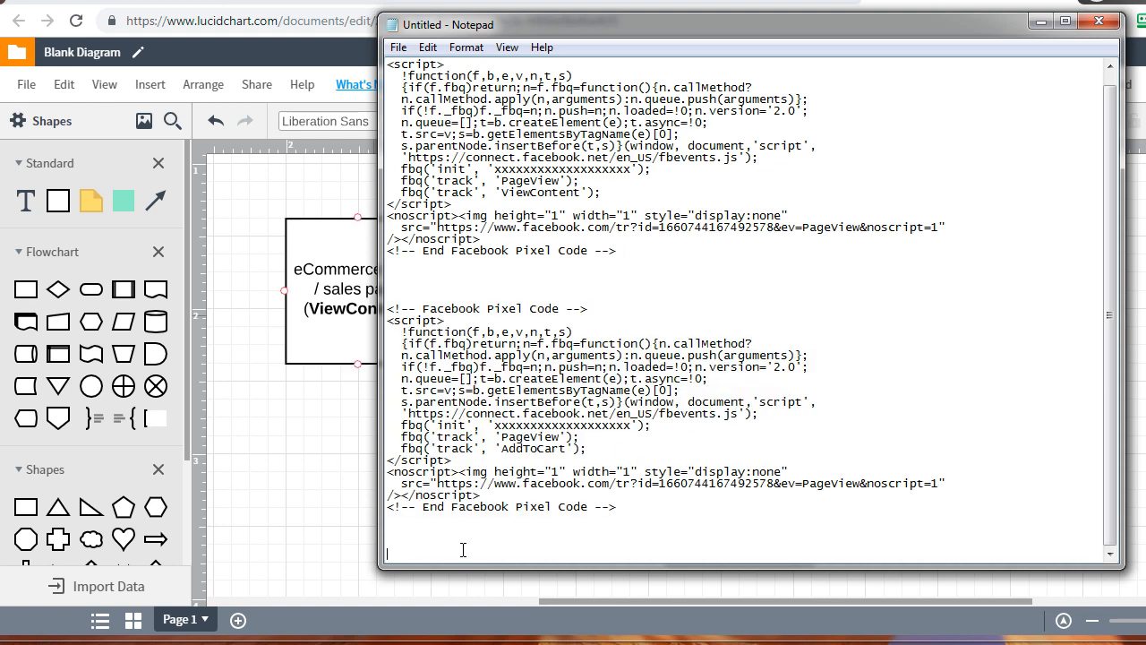
pyautogui.hotkey('ctrl', 'v')
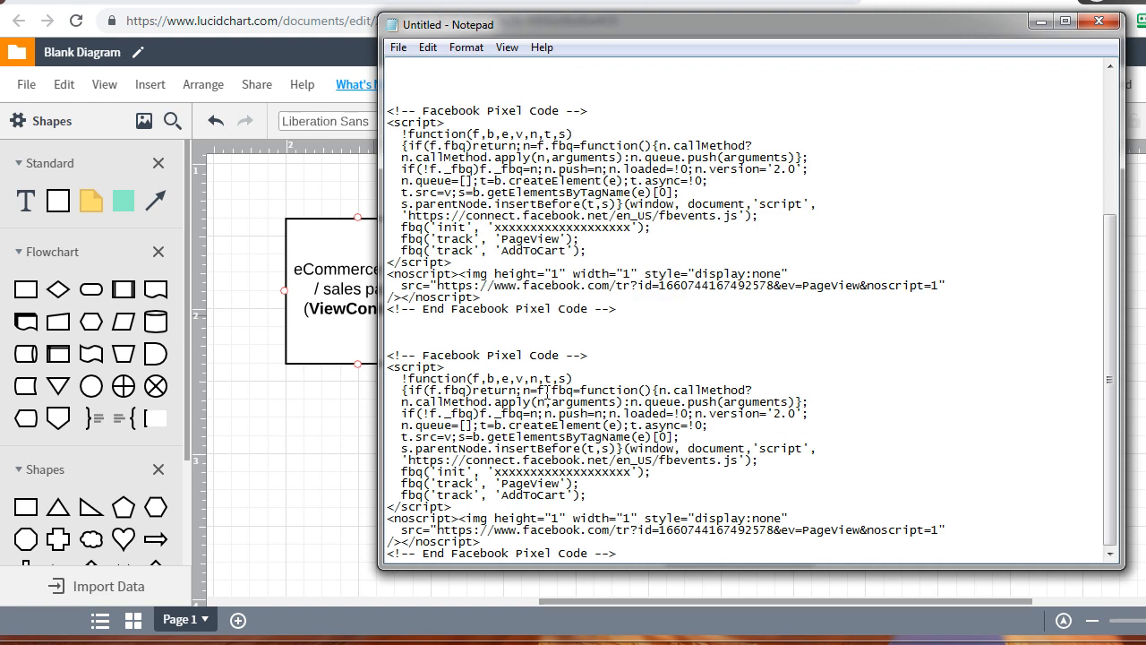
# - Set the tracked event in the pasted pixel code block to Purchase and return to the Lucidchart diagram
pyautogui.moveTo(565, 499); pyautogui.dragTo(503, 498)
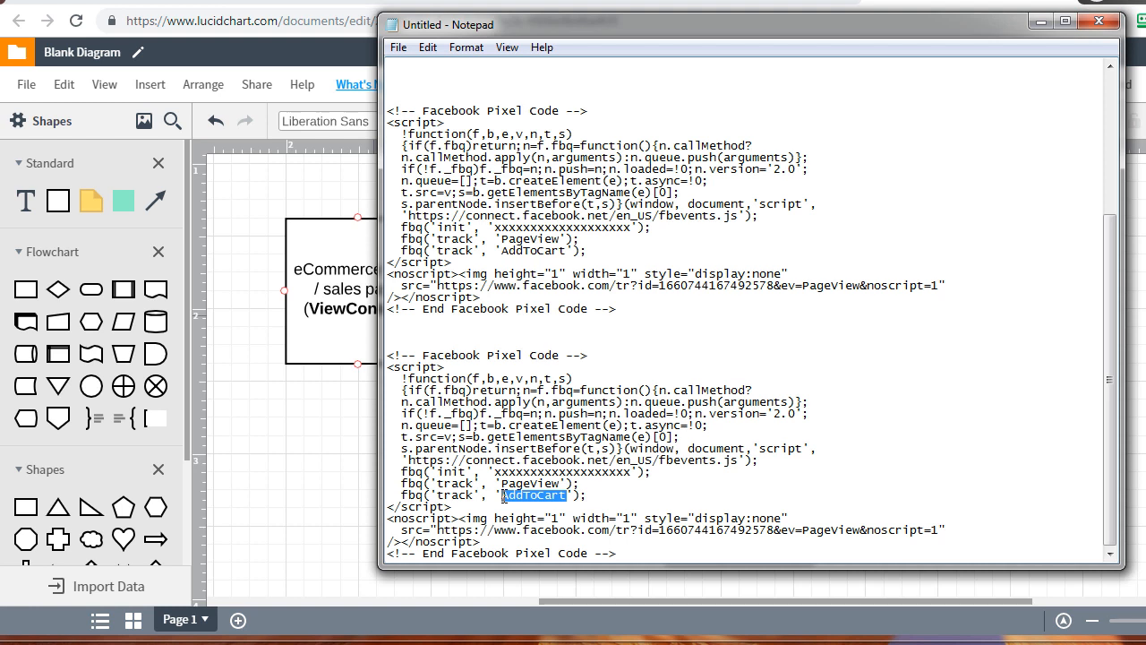
pyautogui.write('P')
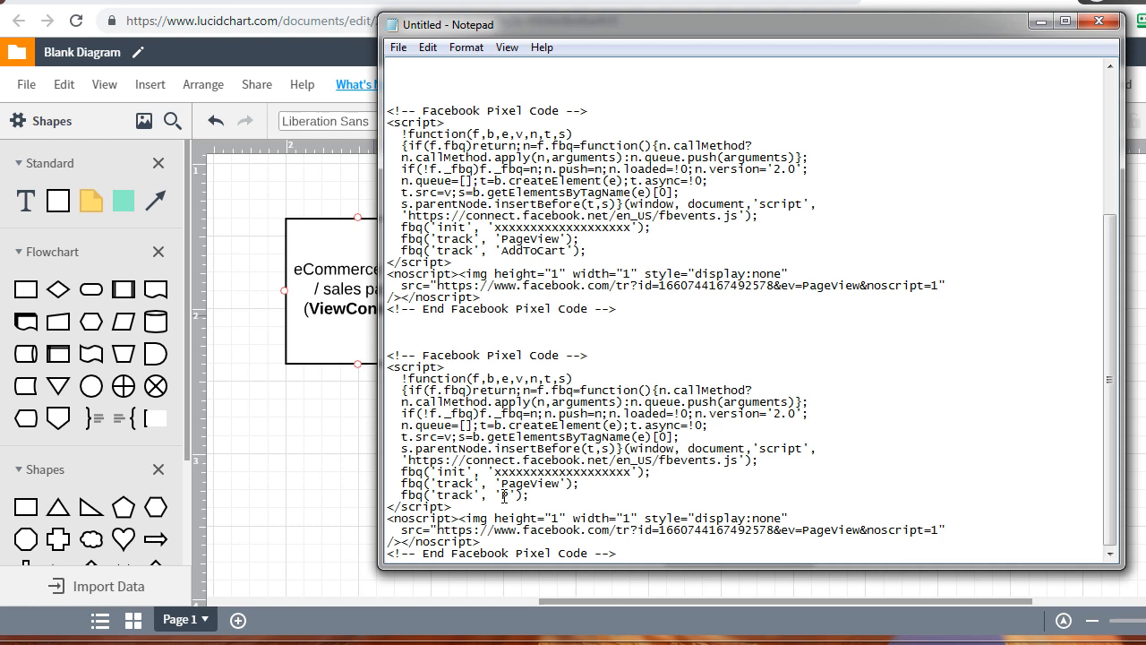
pyautogui.write('urchase')
pyautogui.click(252, 260)
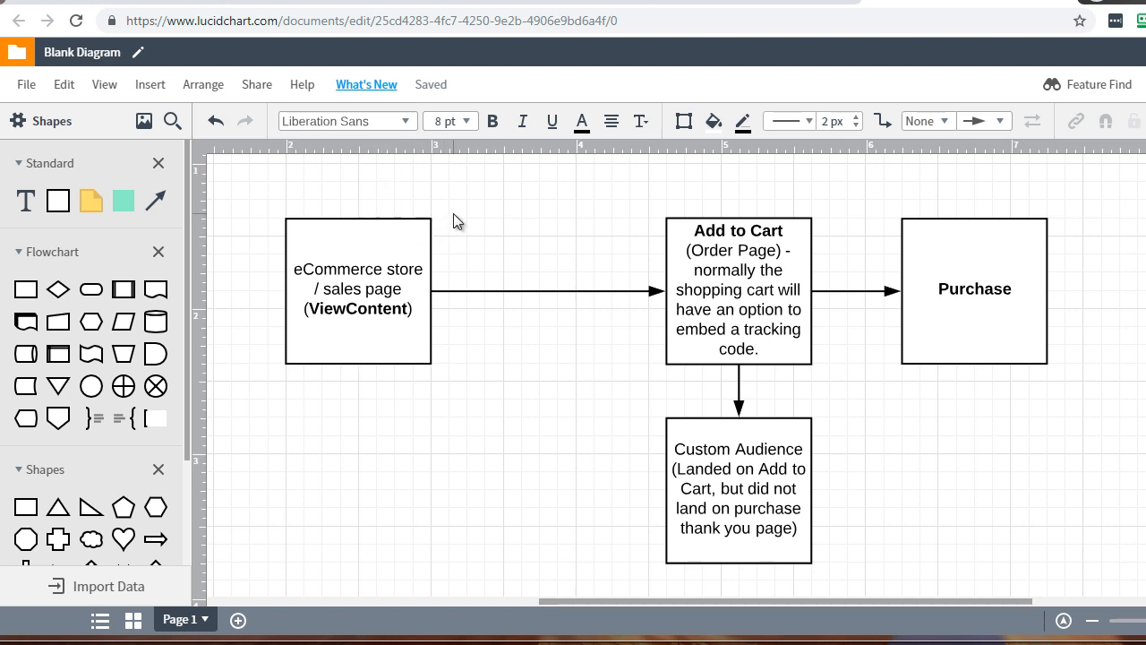
pyautogui.click(370, 227)
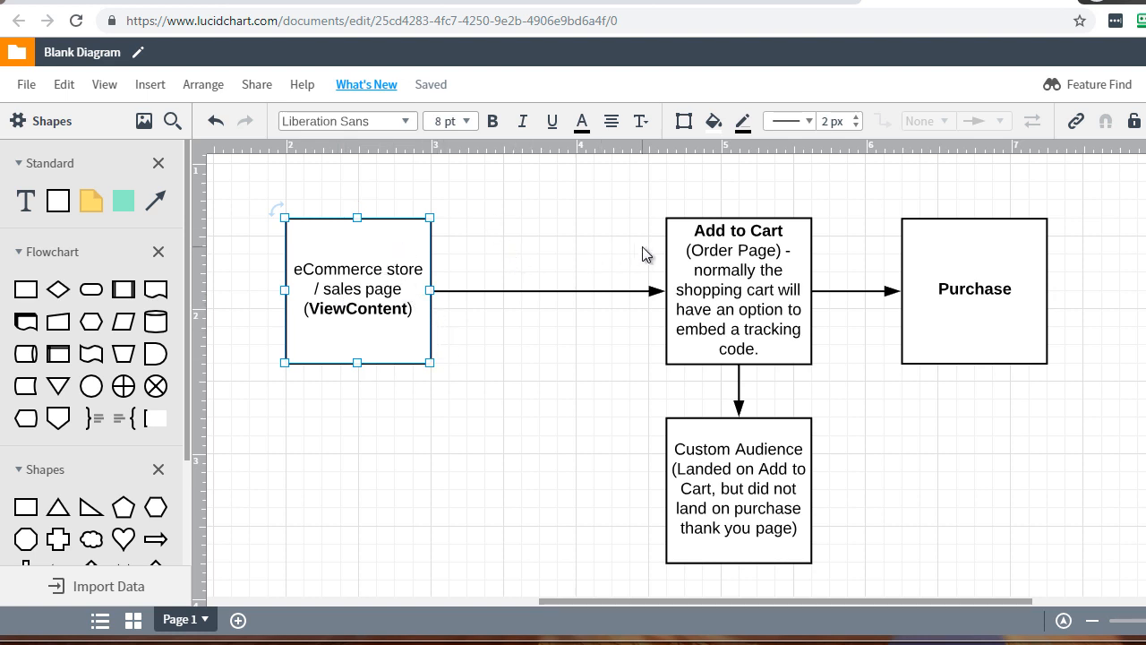
pyautogui.click(745, 284)
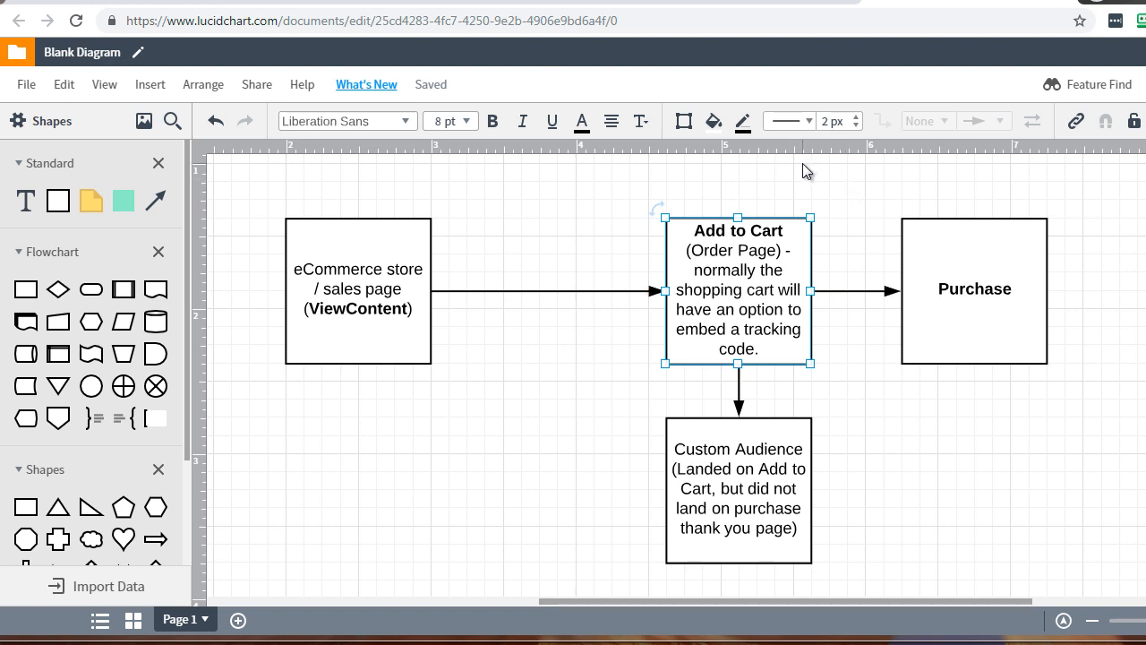
pyautogui.click(551, 288)
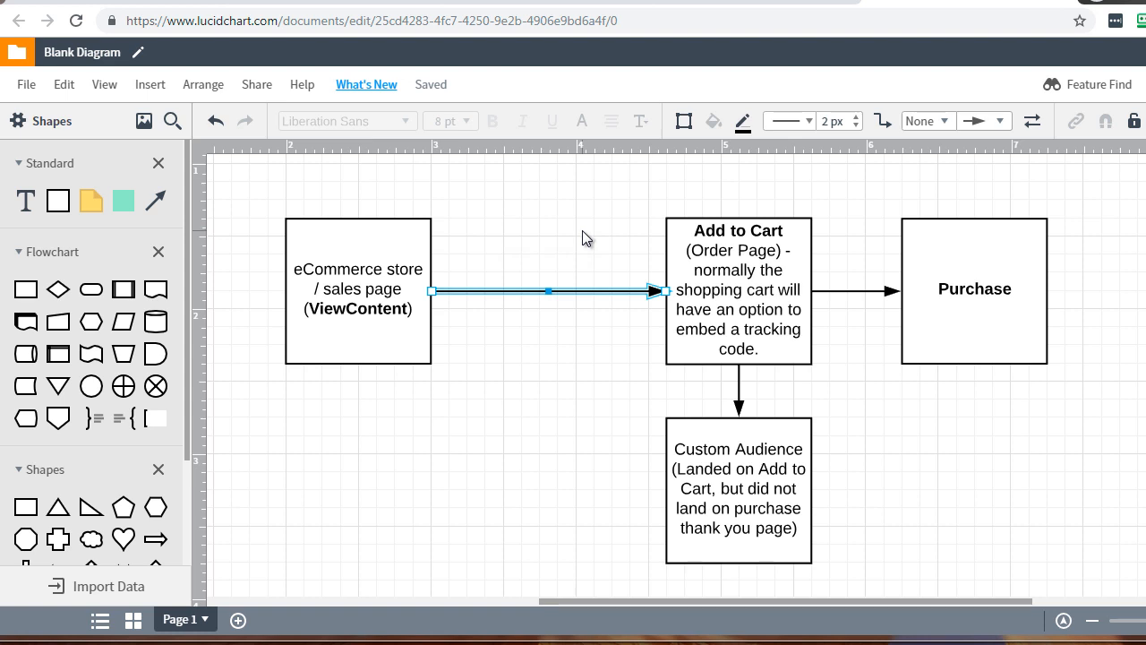
pyautogui.click(742, 278)
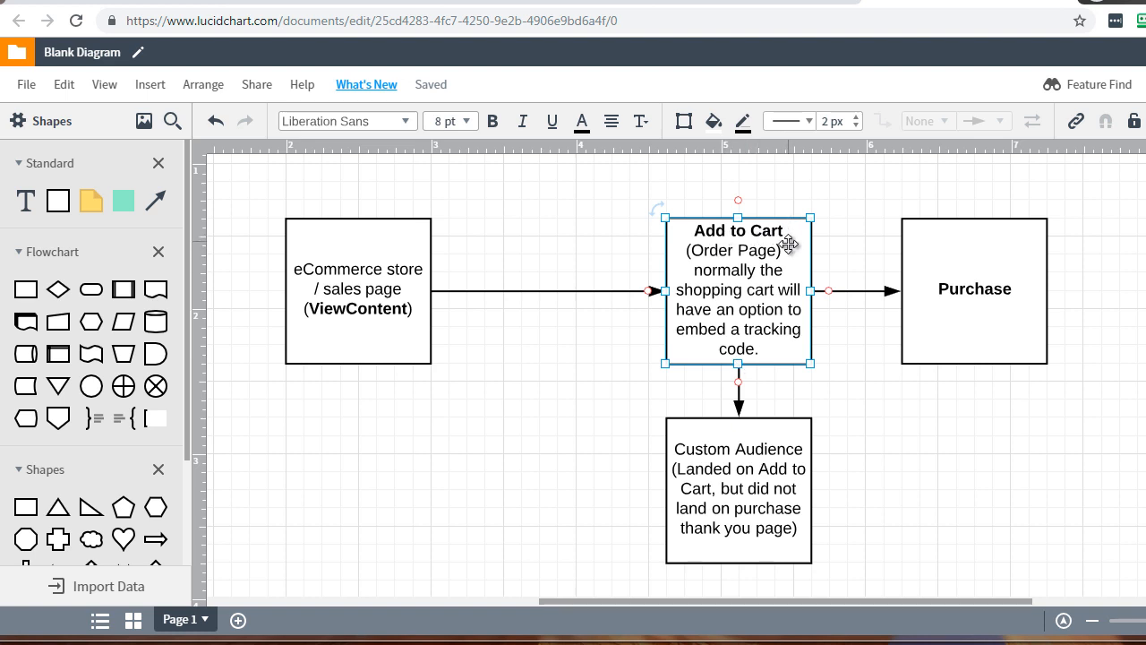
# - Duplicate the eCommerce store box at about X 3.375 in, Y 2.625 in, and draw an arrow from Add to Cart to the copy
pyautogui.click(327, 290)
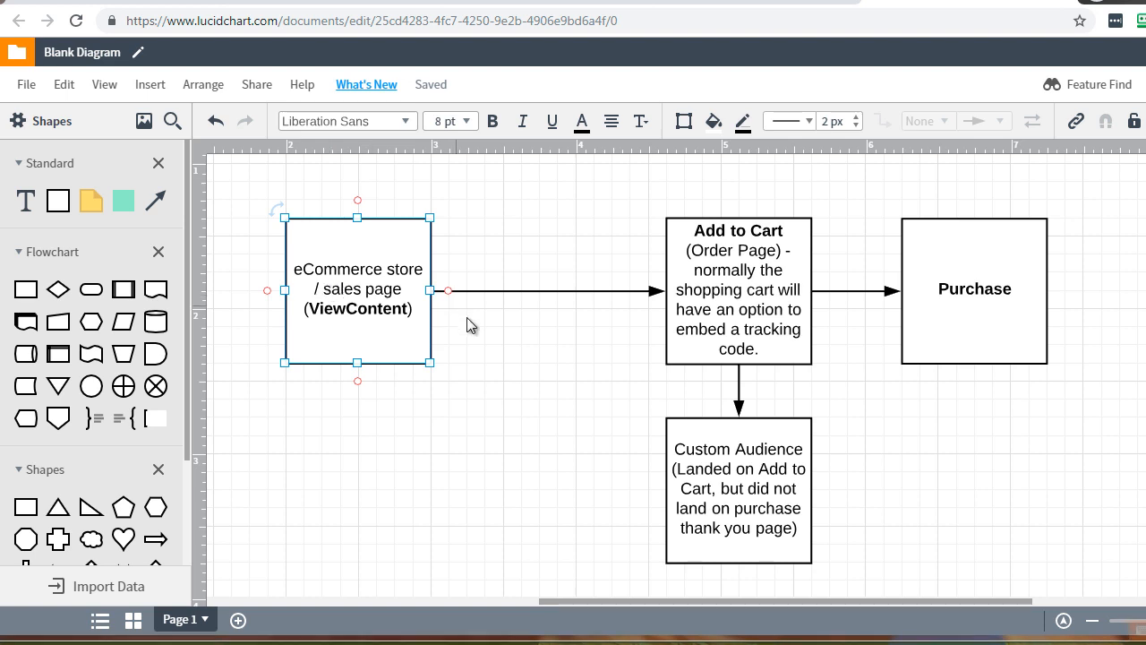
pyautogui.hotkey('ctrl', 'c')
pyautogui.hotkey('ctrl', 'v')
pyautogui.moveTo(379, 291); pyautogui.dragTo(561, 453)
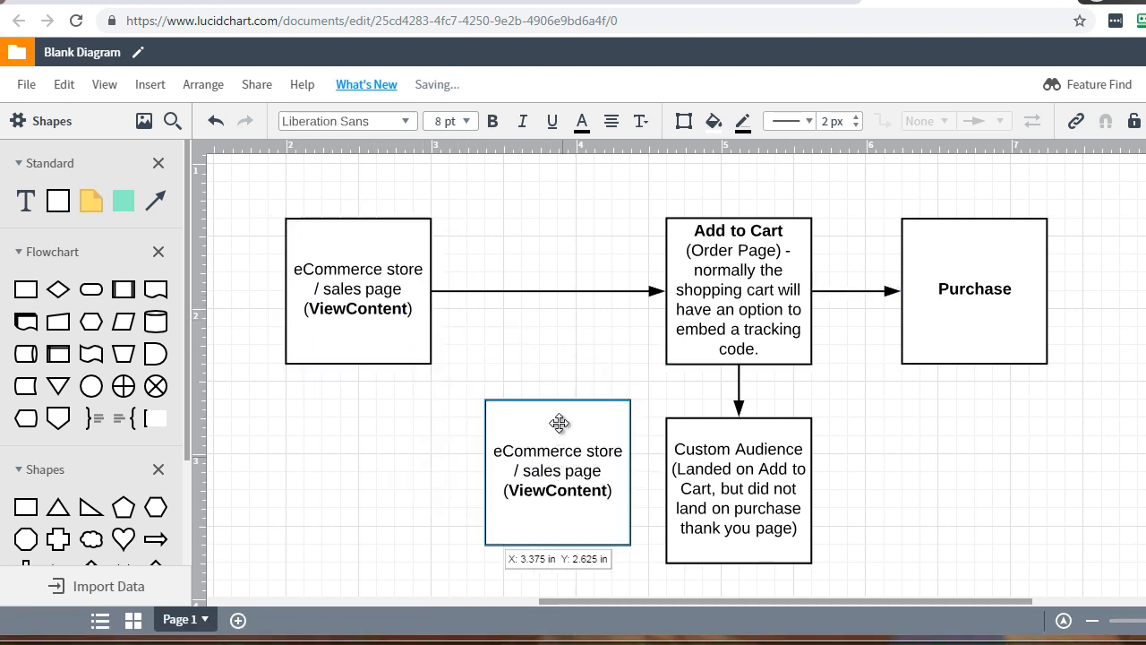
pyautogui.moveTo(666, 330); pyautogui.dragTo(558, 400)
# - Replace the text in the duplicated box with "IF NO OPTION - CLICKMETER"
pyautogui.doubleClick(548, 497)
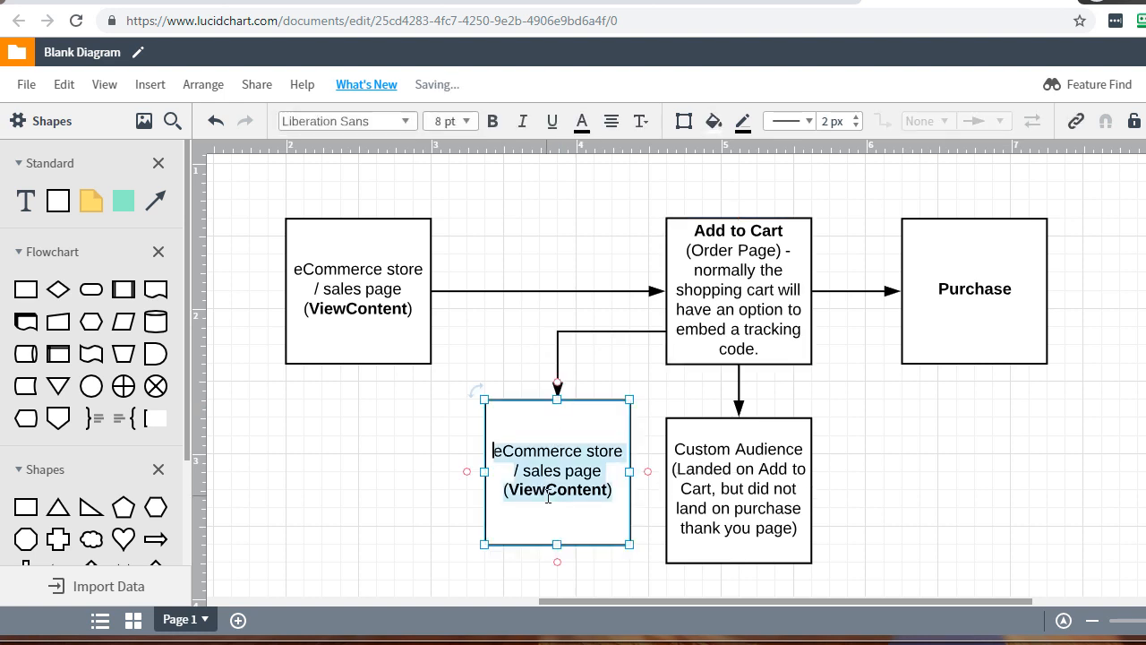
pyautogui.write('IF NO')
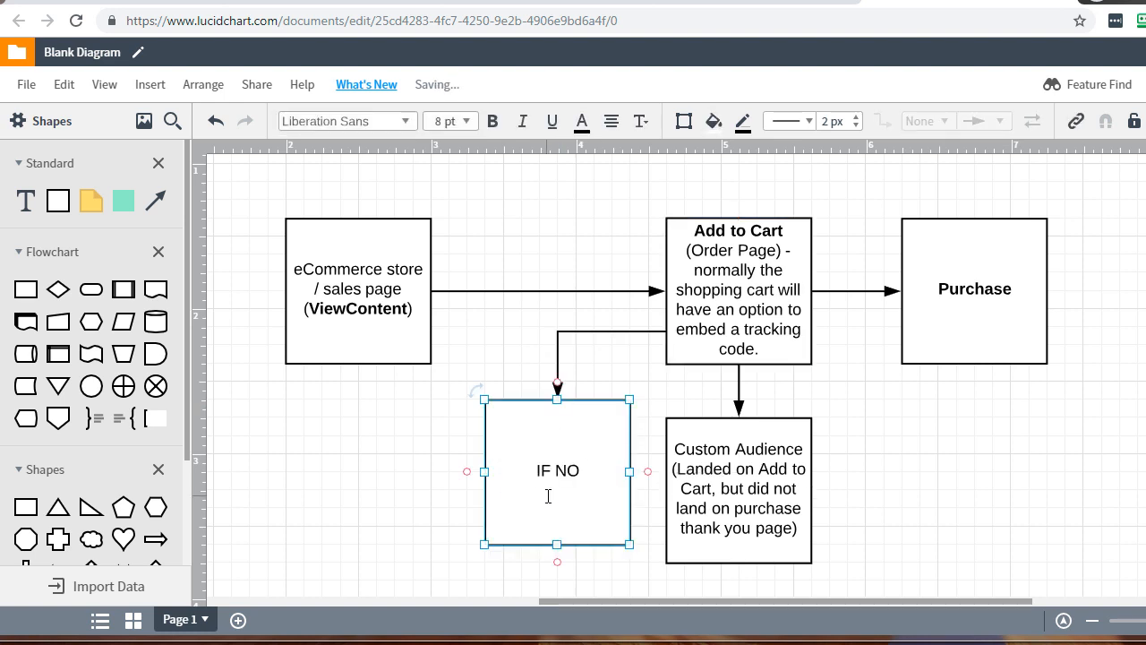
pyautogui.write(' OPTION -')
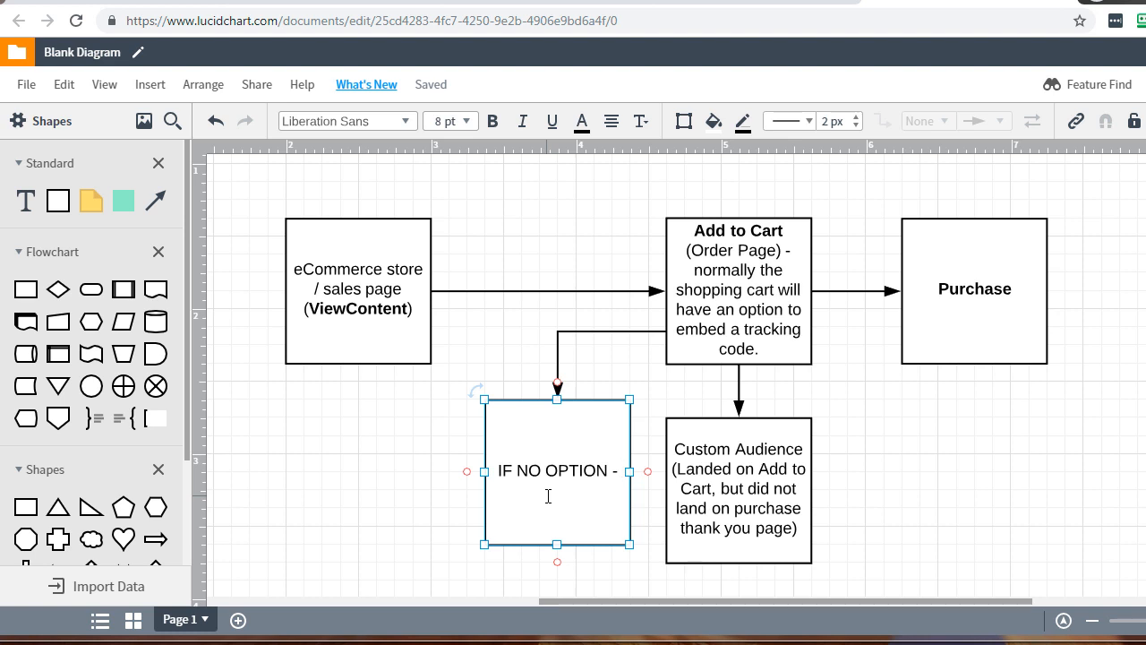
pyautogui.write('CLICKMETER')
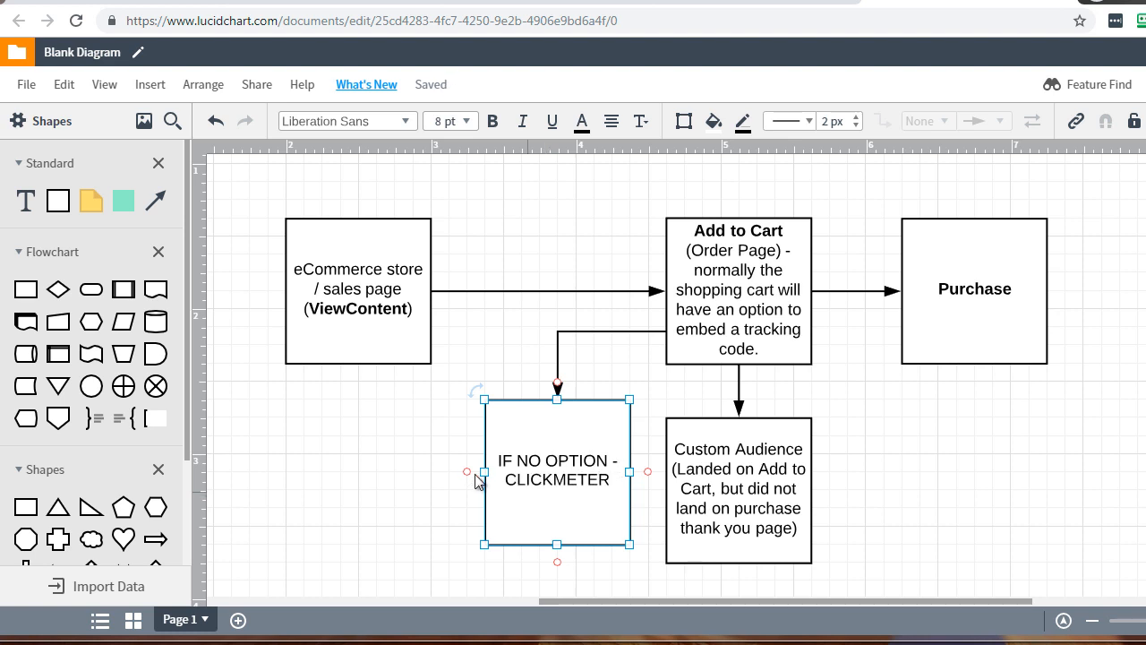
pyautogui.click(446, 449)
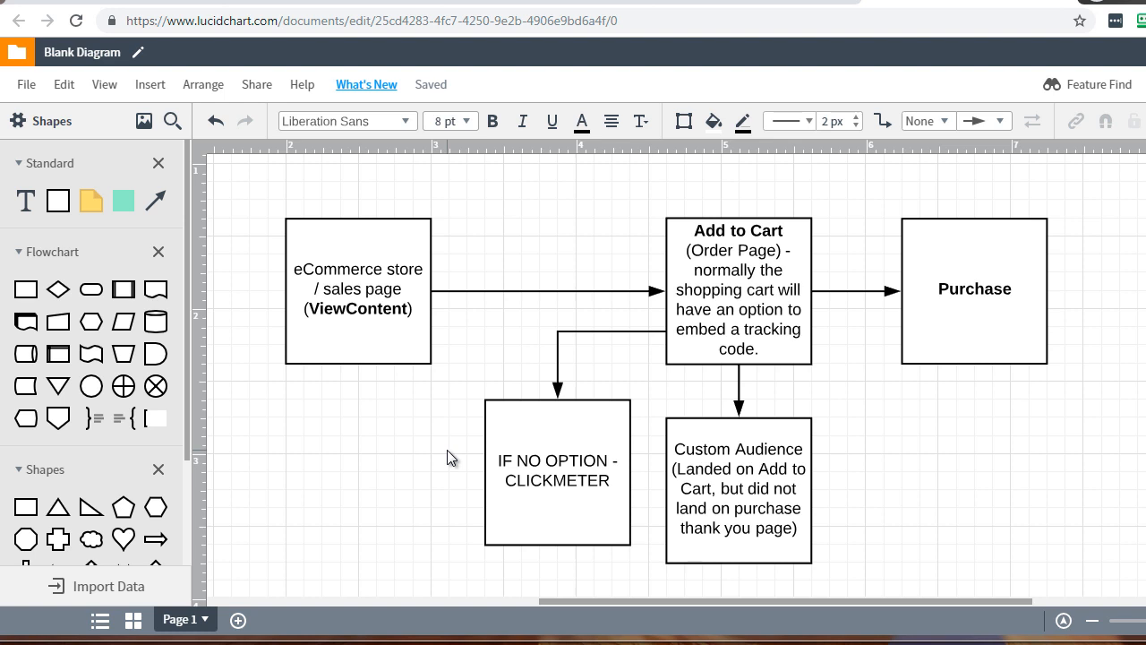
pyautogui.click(402, 325)
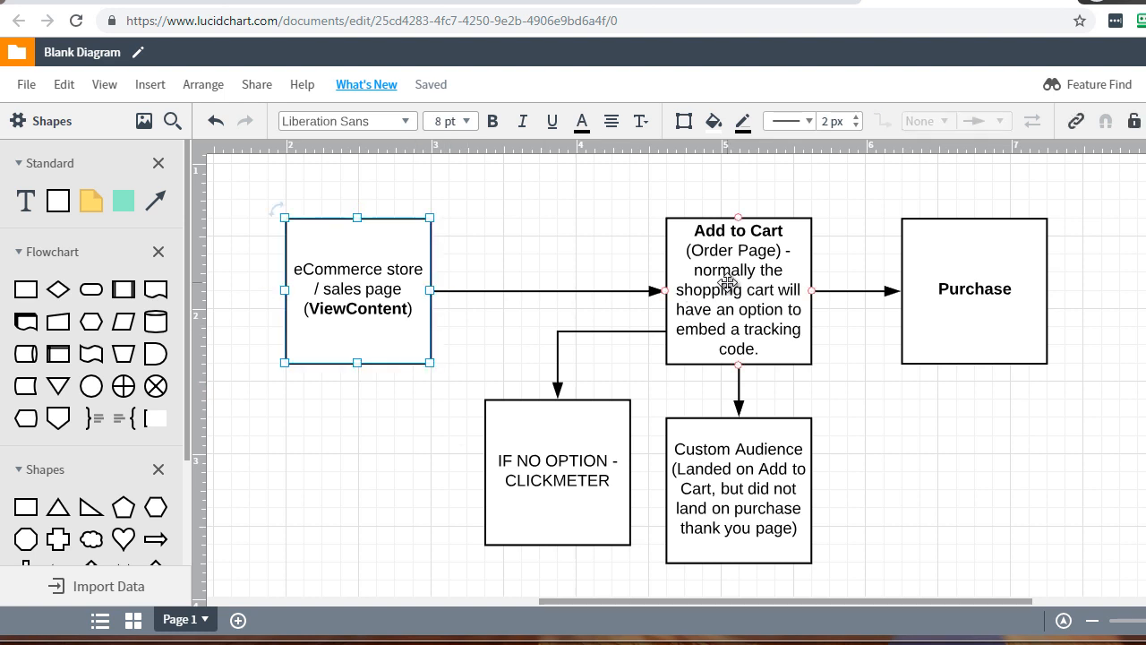
pyautogui.click(729, 283)
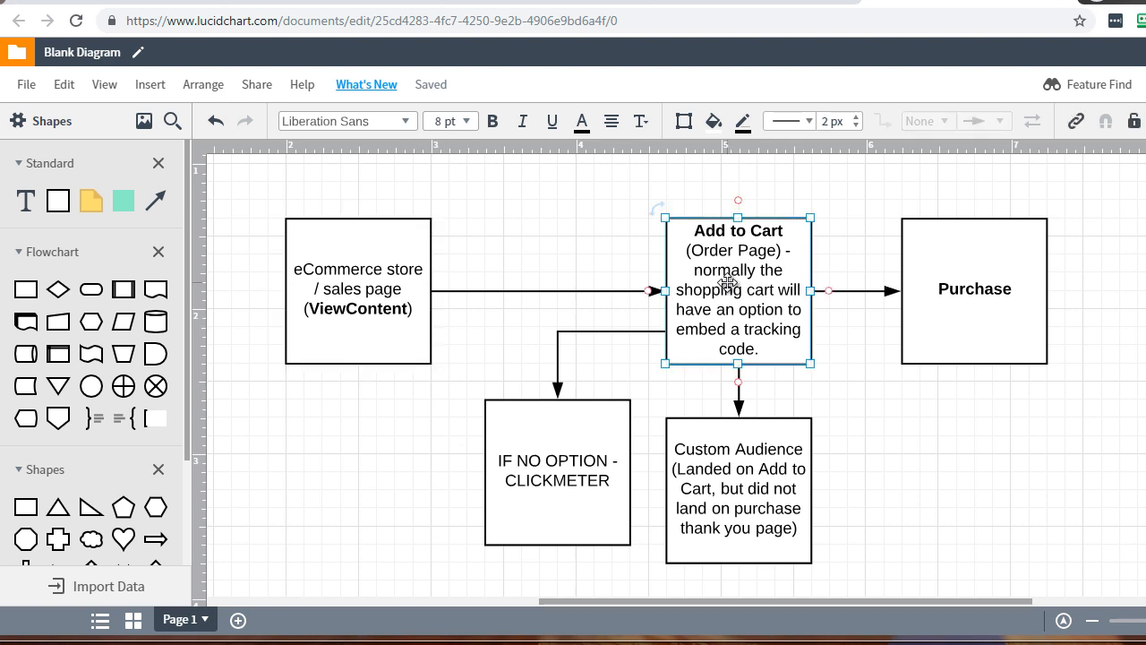
pyautogui.click(583, 459)
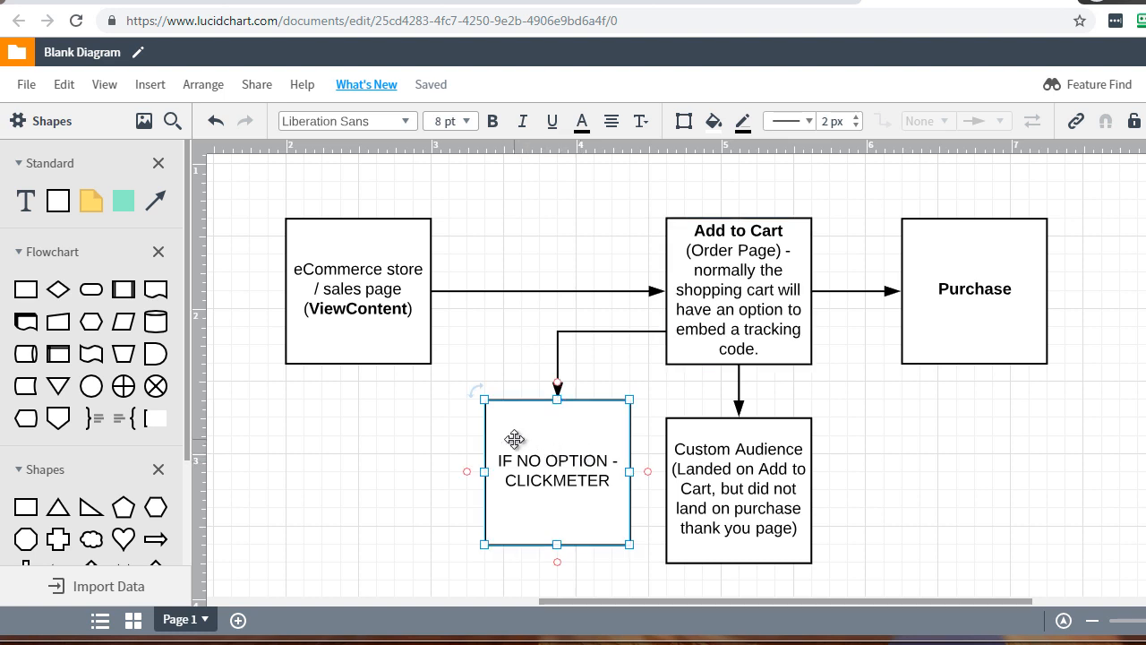
pyautogui.click(395, 428)
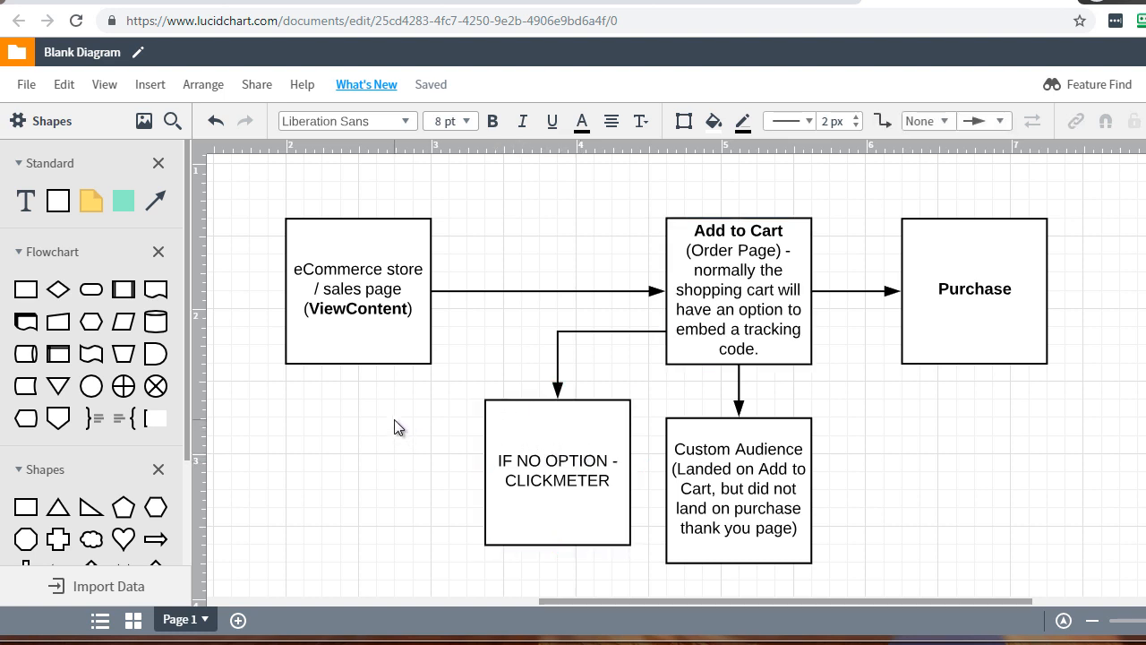
# - Try deleting the "IF NO OPTION - CLICKMETER" box together with its connector, and undo the deletion
pyautogui.click(548, 373)
pyautogui.keyDown('shift'); pyautogui.click(596, 489); pyautogui.keyUp('shift')
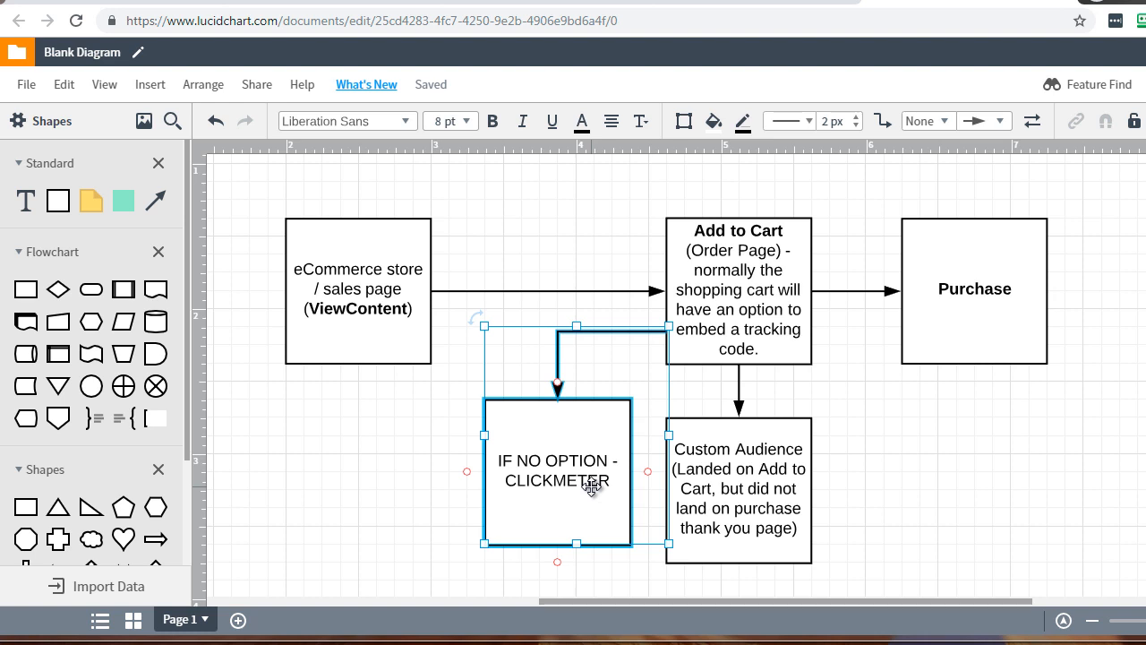
pyautogui.press('Delete')
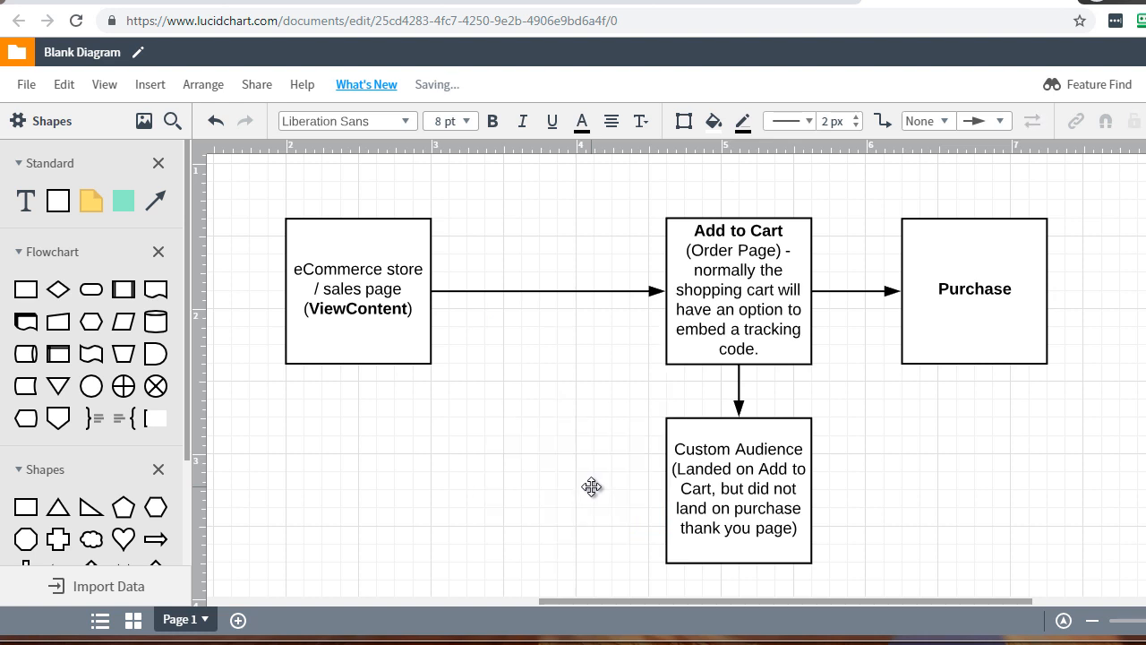
pyautogui.hotkey('ctrl', 'z')
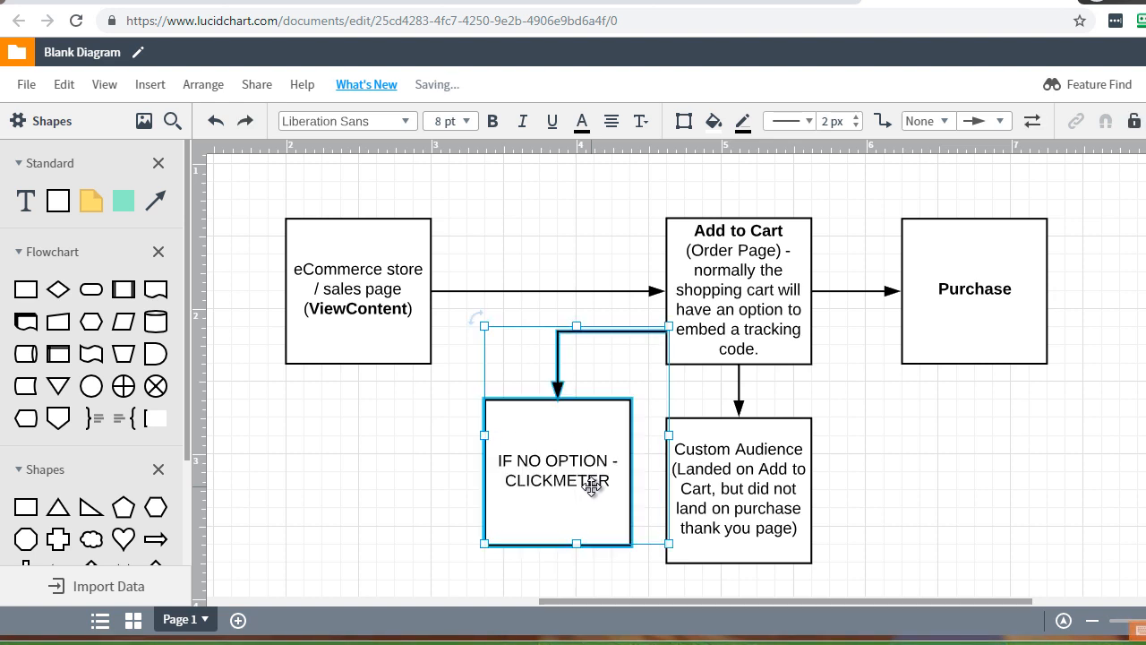
# - Review the funnel diagram box by box: the eCommerce store / sales page, Add to Cart, Purchase and the Custom Audience branch
pyautogui.click(732, 283)
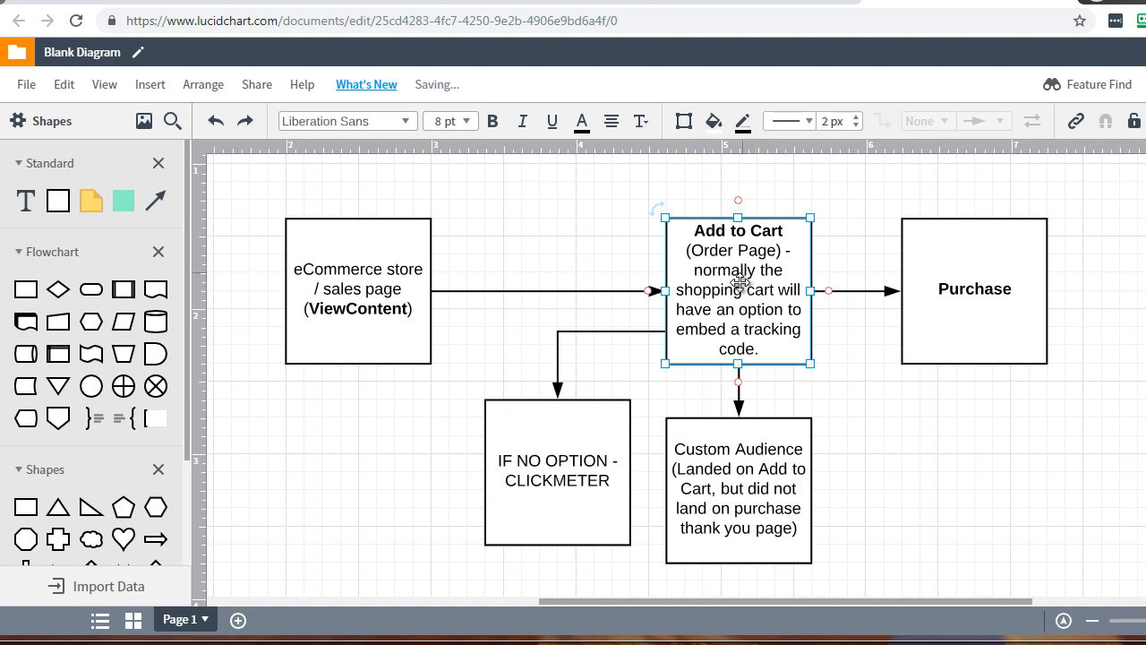
pyautogui.click(1011, 287)
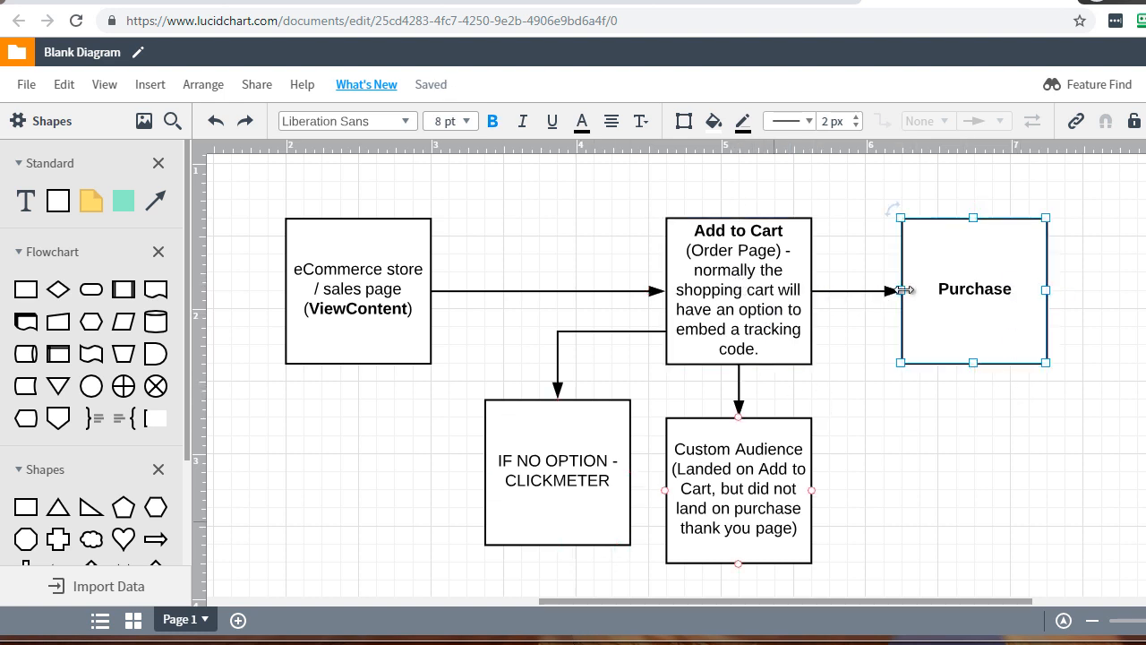
pyautogui.click(382, 268)
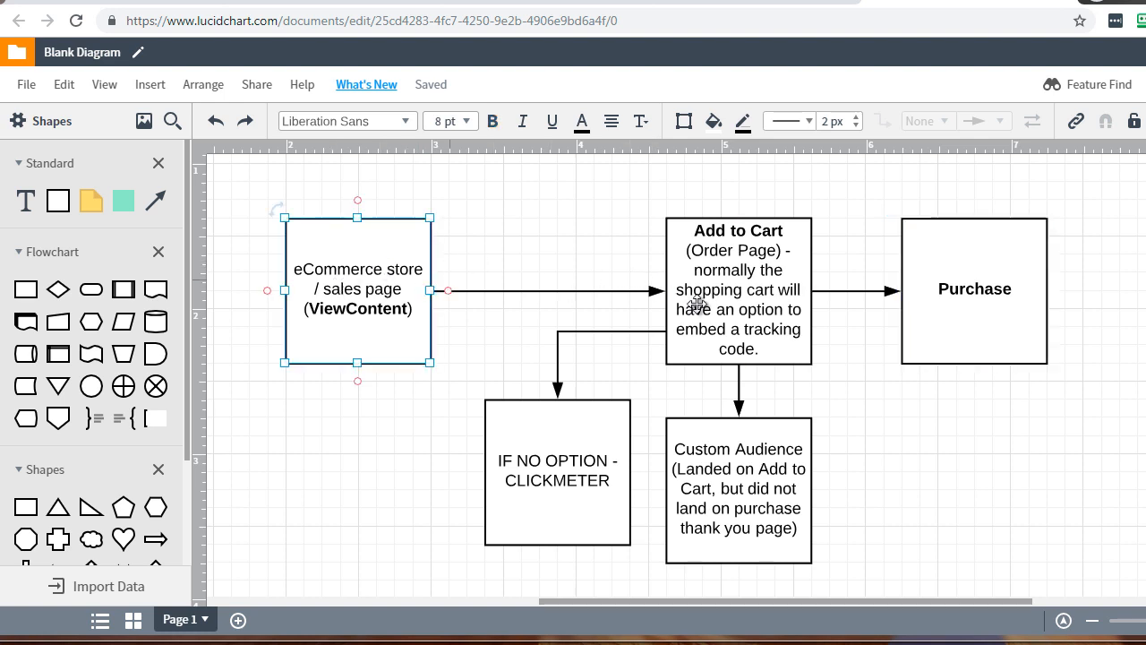
pyautogui.click(733, 288)
pyautogui.click(1011, 287)
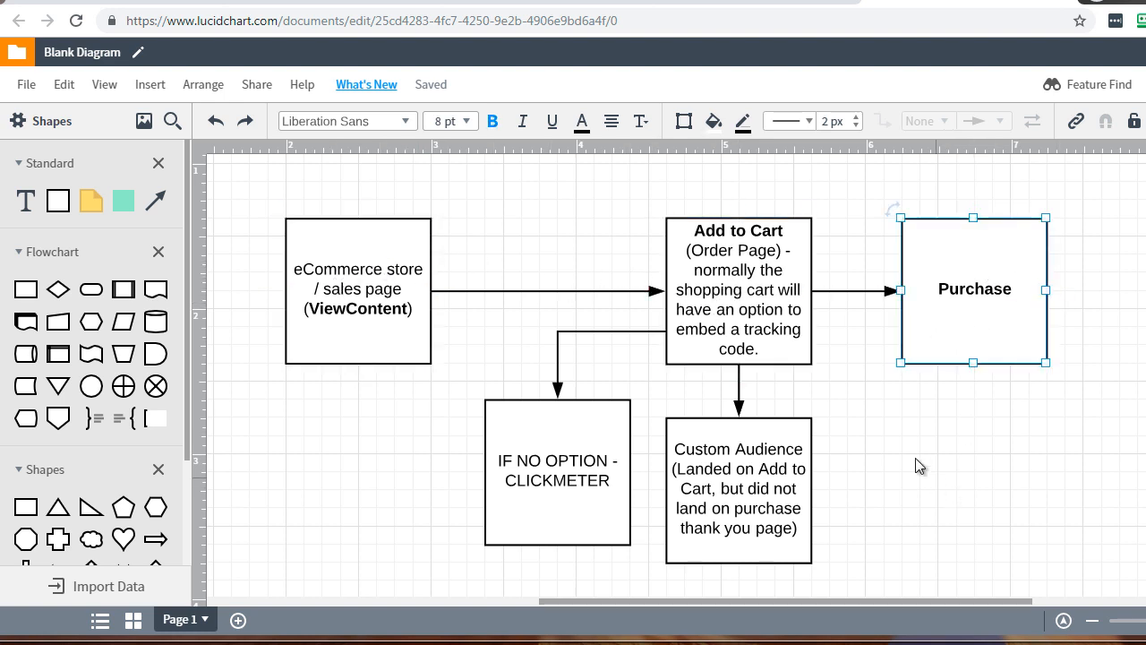
pyautogui.click(723, 452)
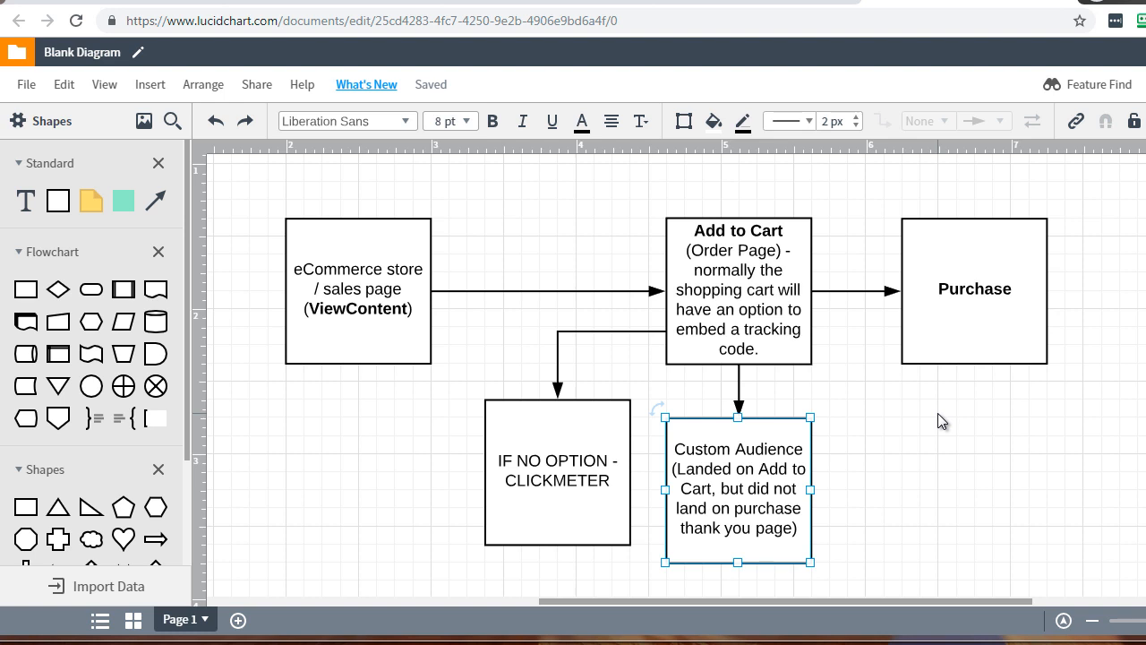
pyautogui.click(699, 247)
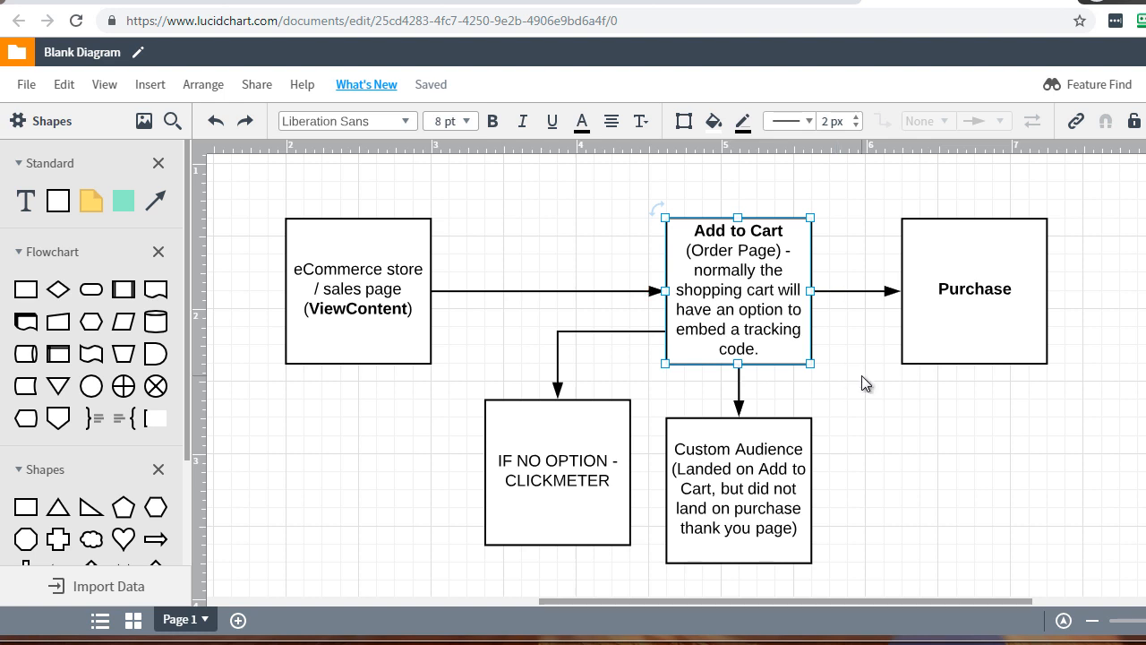
pyautogui.click(392, 267)
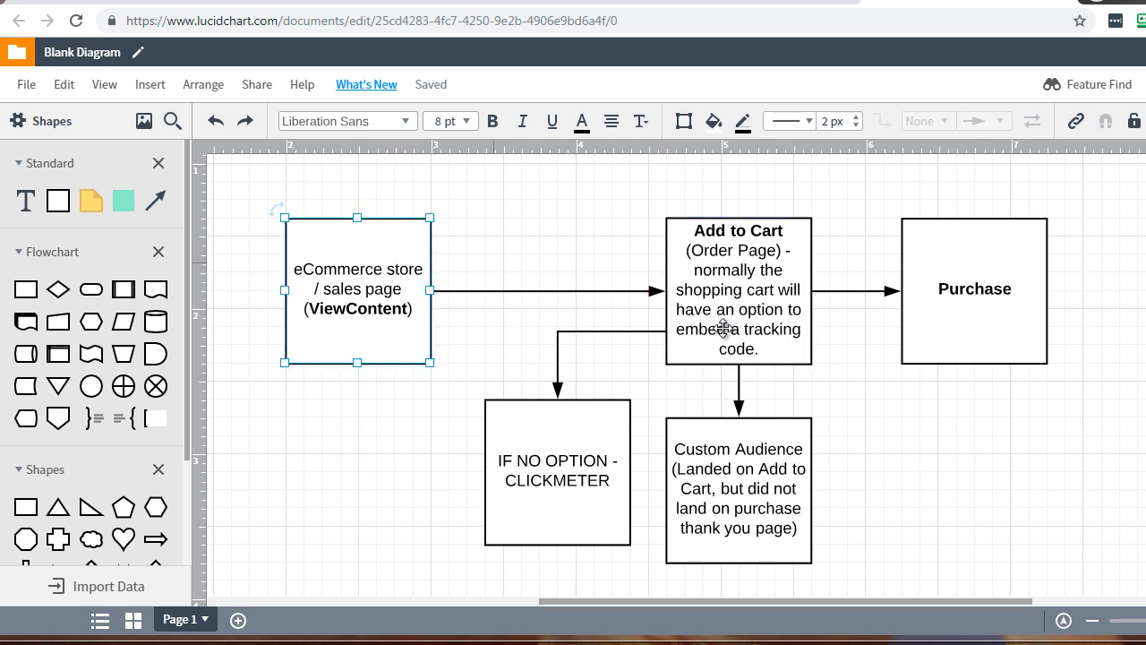
pyautogui.click(751, 306)
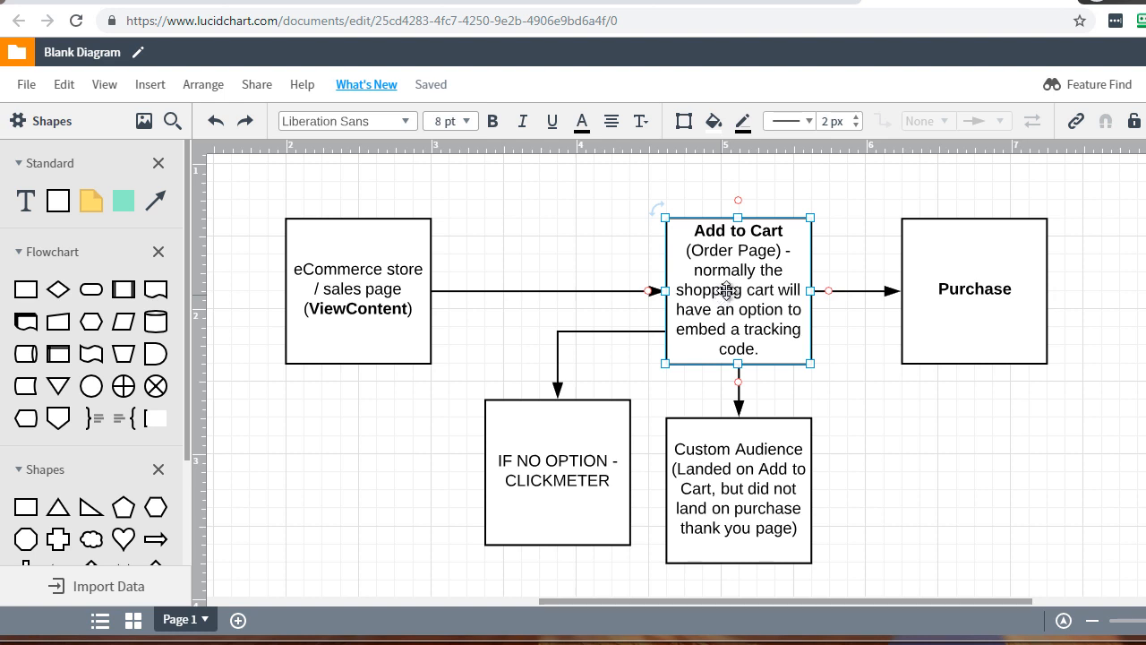
pyautogui.click(985, 258)
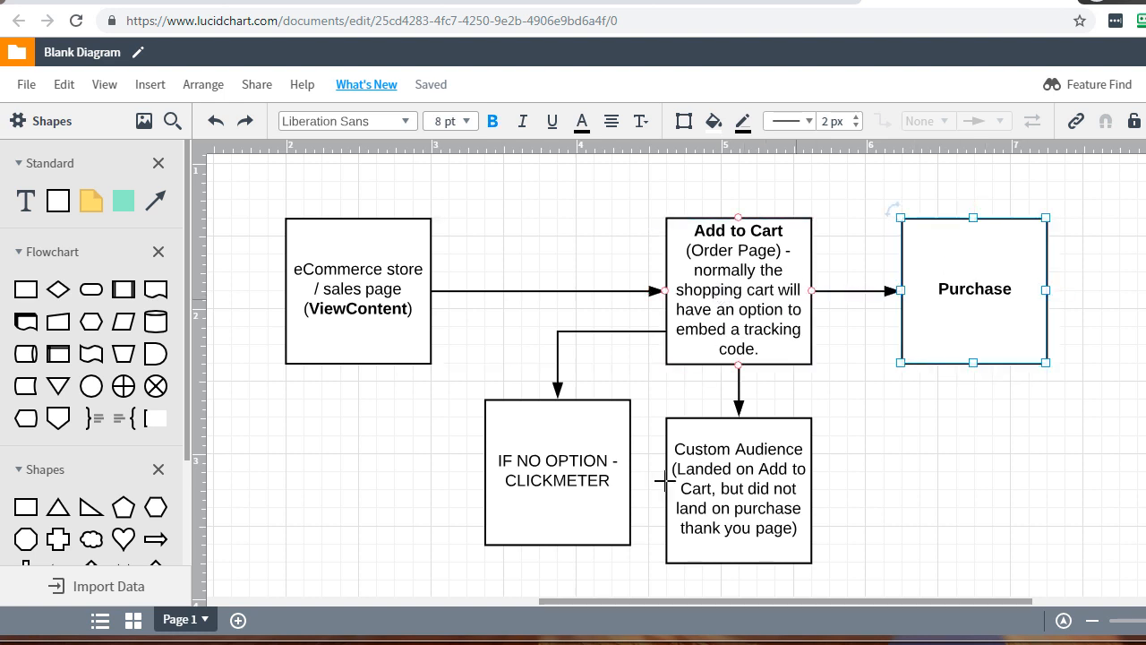
pyautogui.click(768, 491)
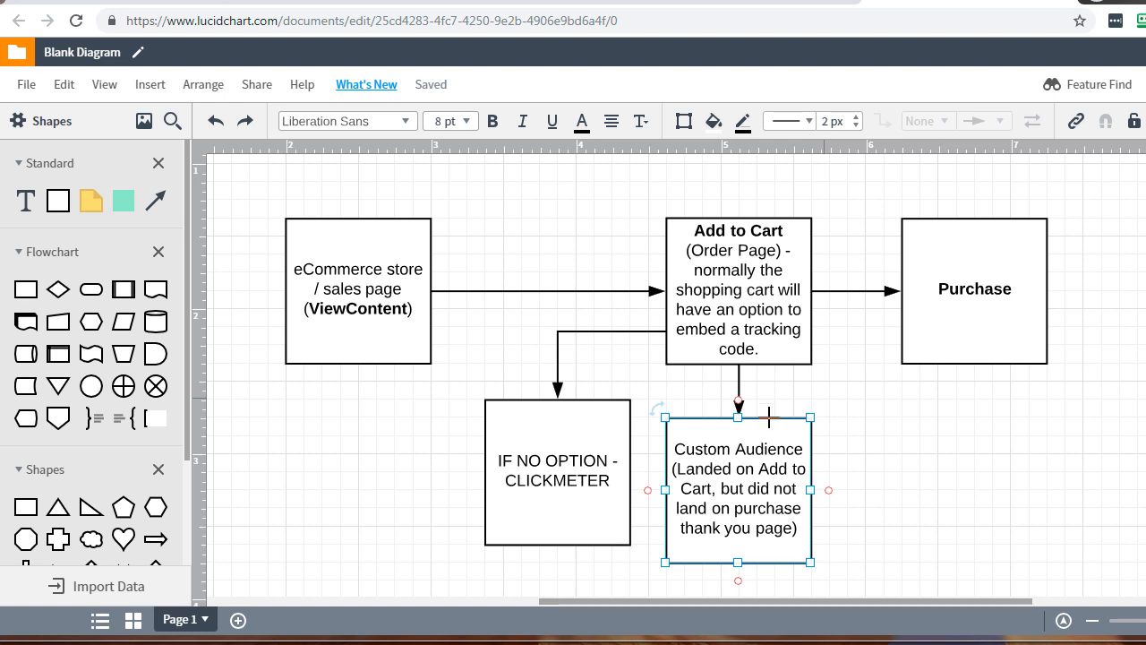
pyautogui.click(732, 273)
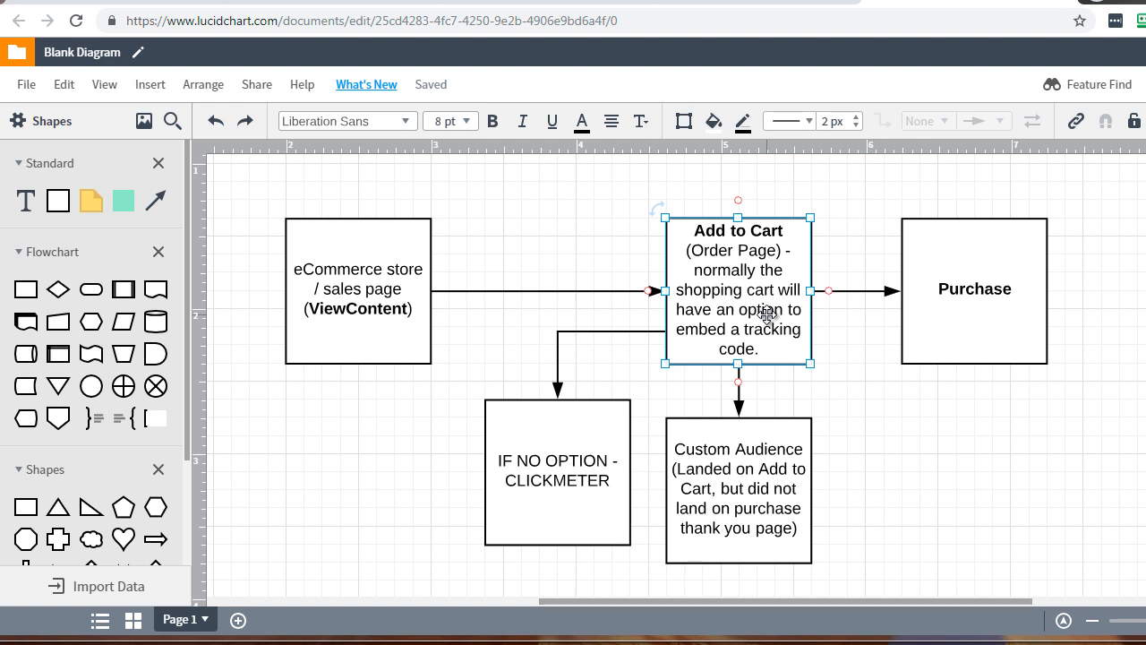
pyautogui.click(1002, 301)
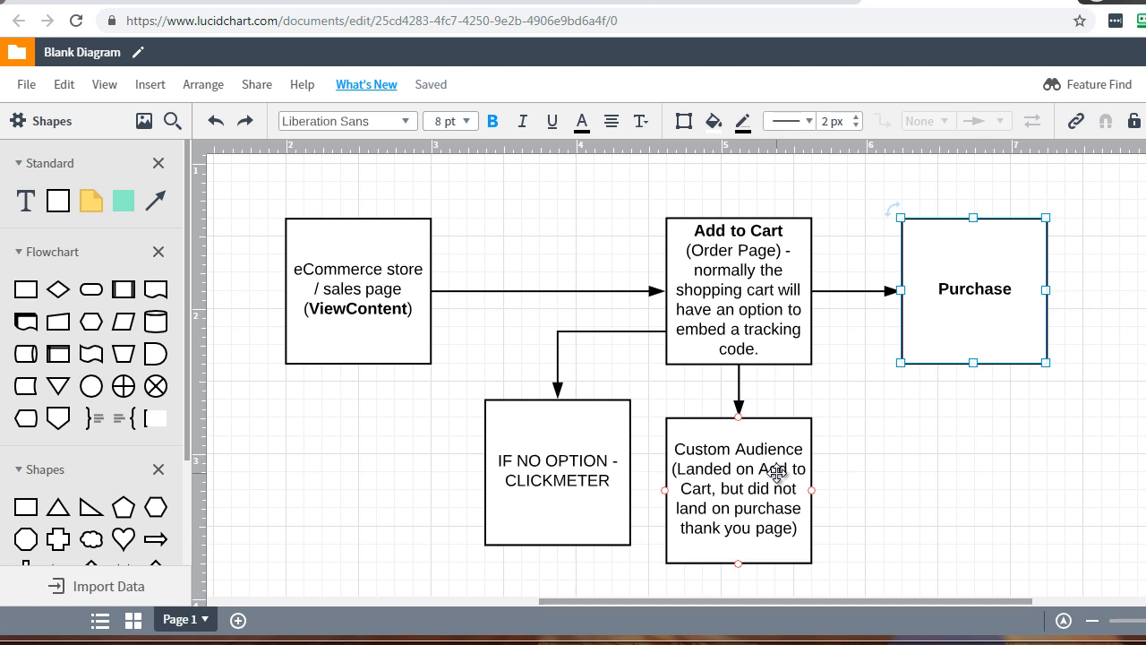
pyautogui.click(791, 259)
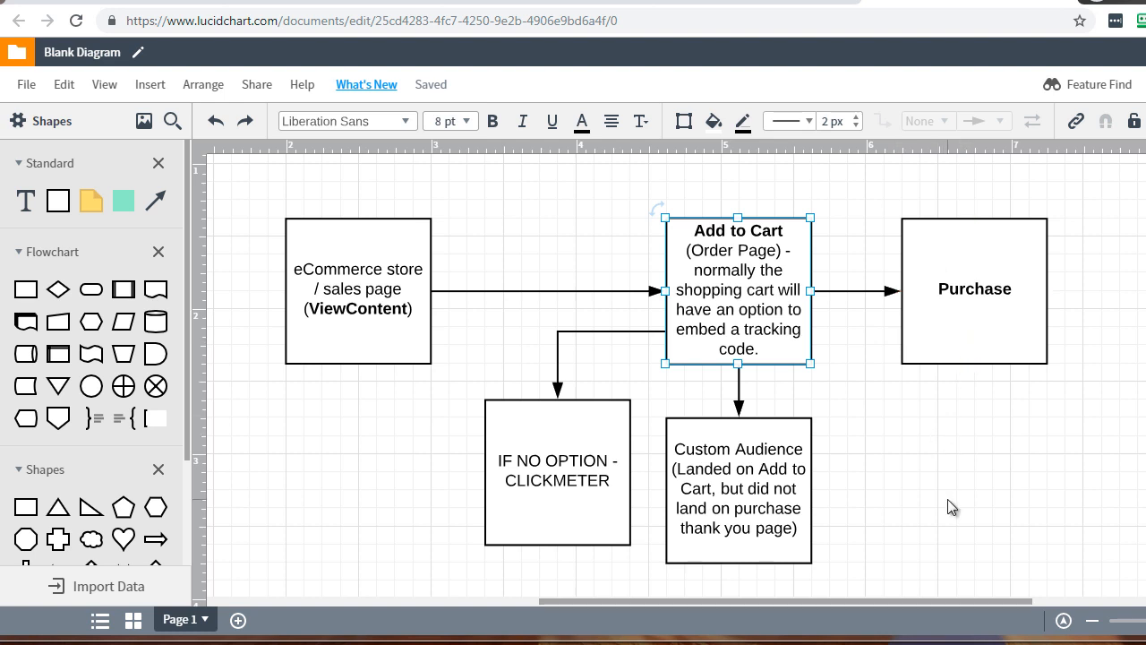
pyautogui.click(727, 462)
pyautogui.click(928, 290)
pyautogui.click(1085, 430)
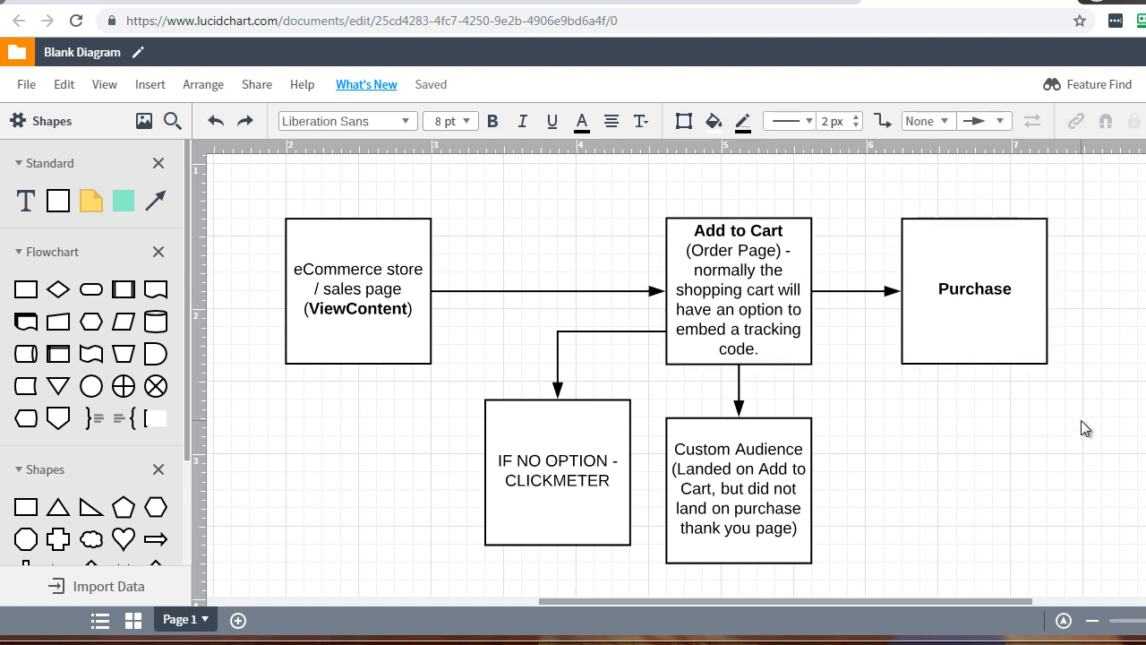